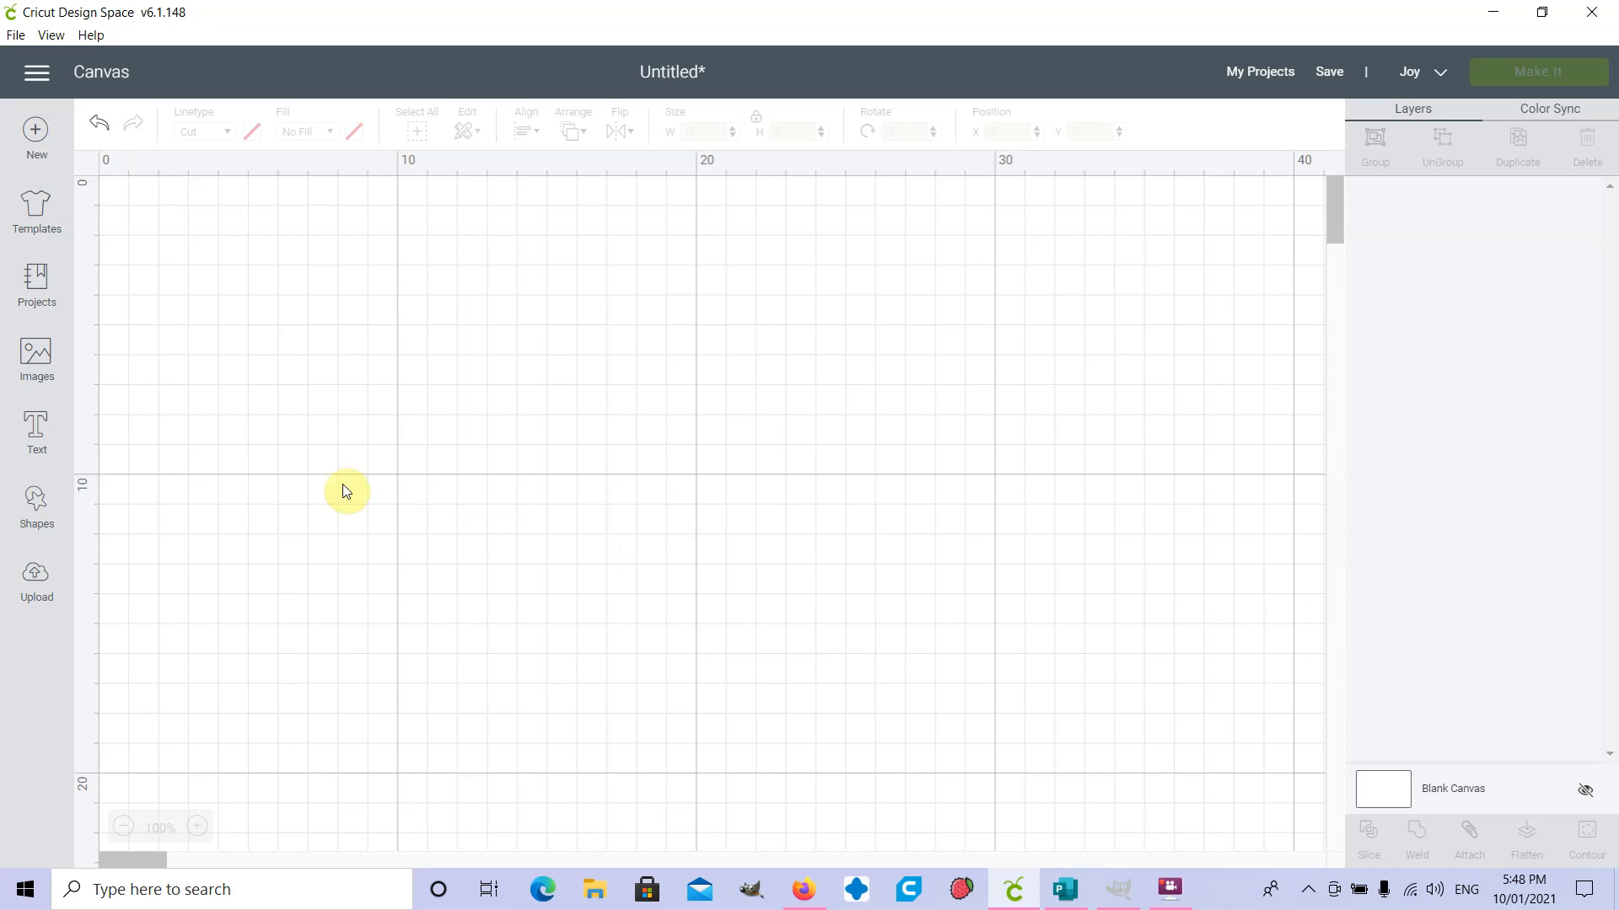
# - Add a text object reading "Ritoru" to the blank canvas
pyautogui.click(20, 431)
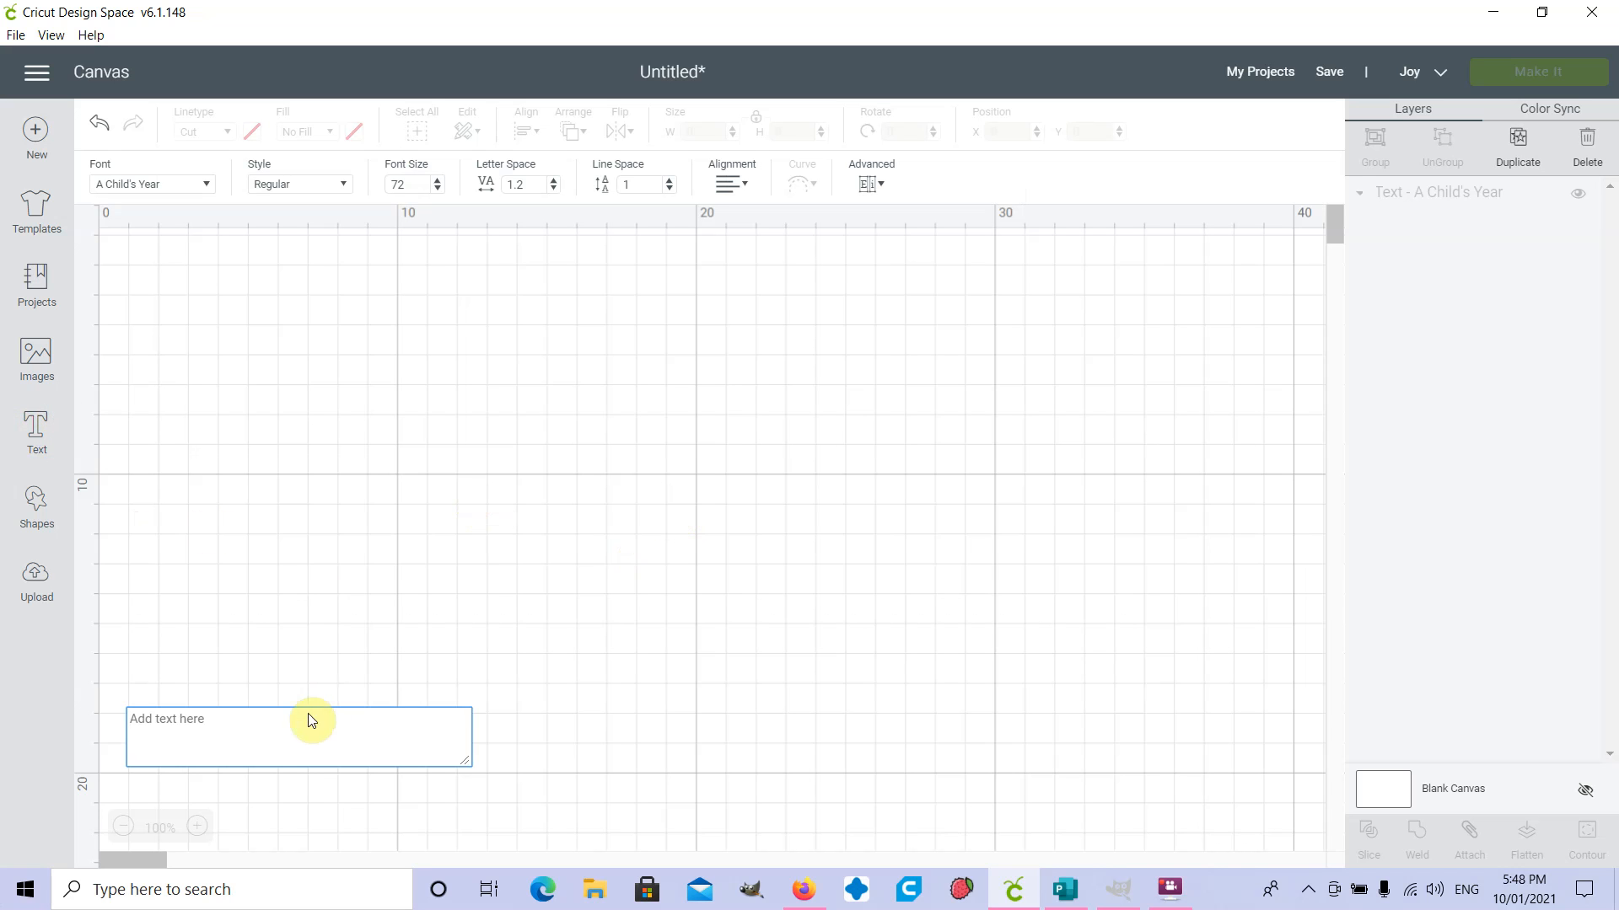
pyautogui.write('Ritoru')
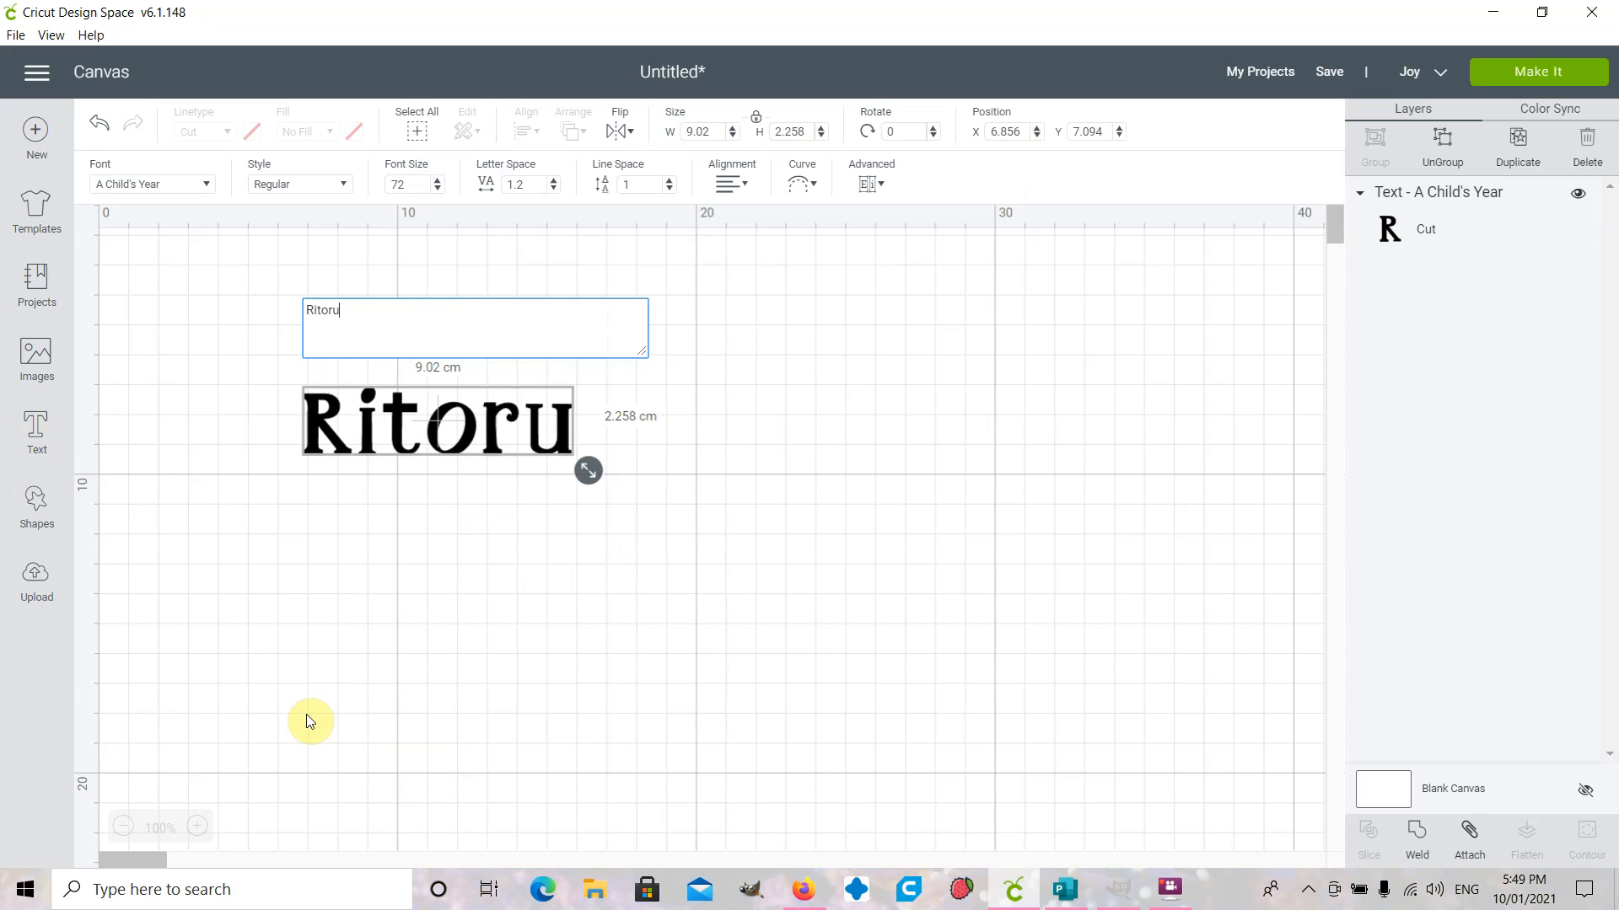
pyautogui.click(474, 528)
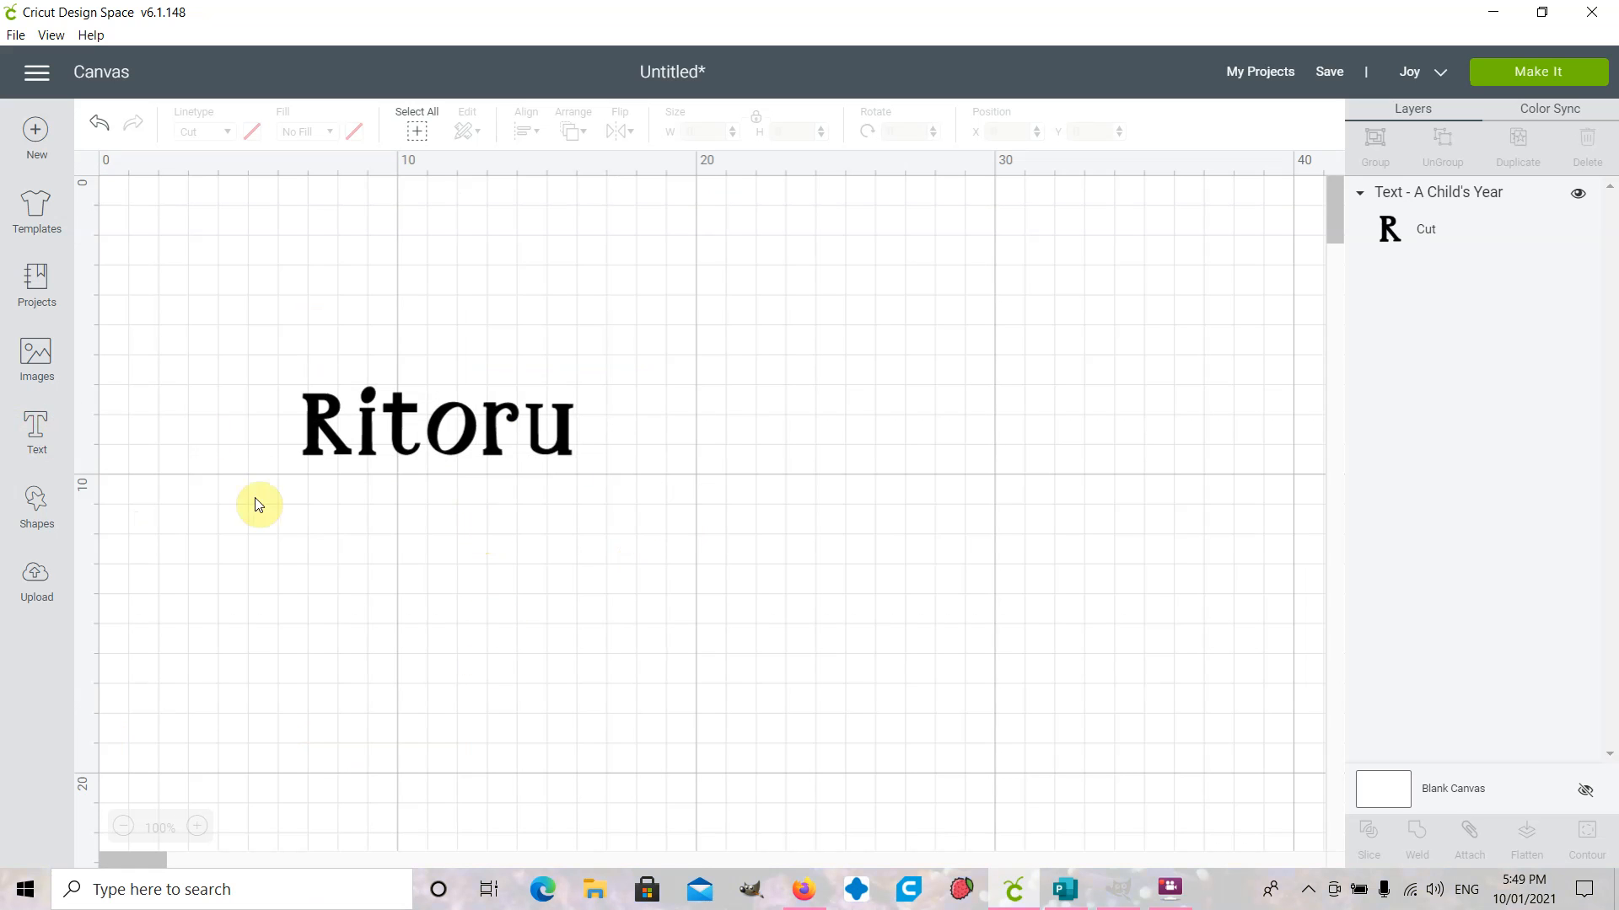
# - Examine how the installed system fonts are previewed in the font list for the Ritoru text
pyautogui.click(406, 454)
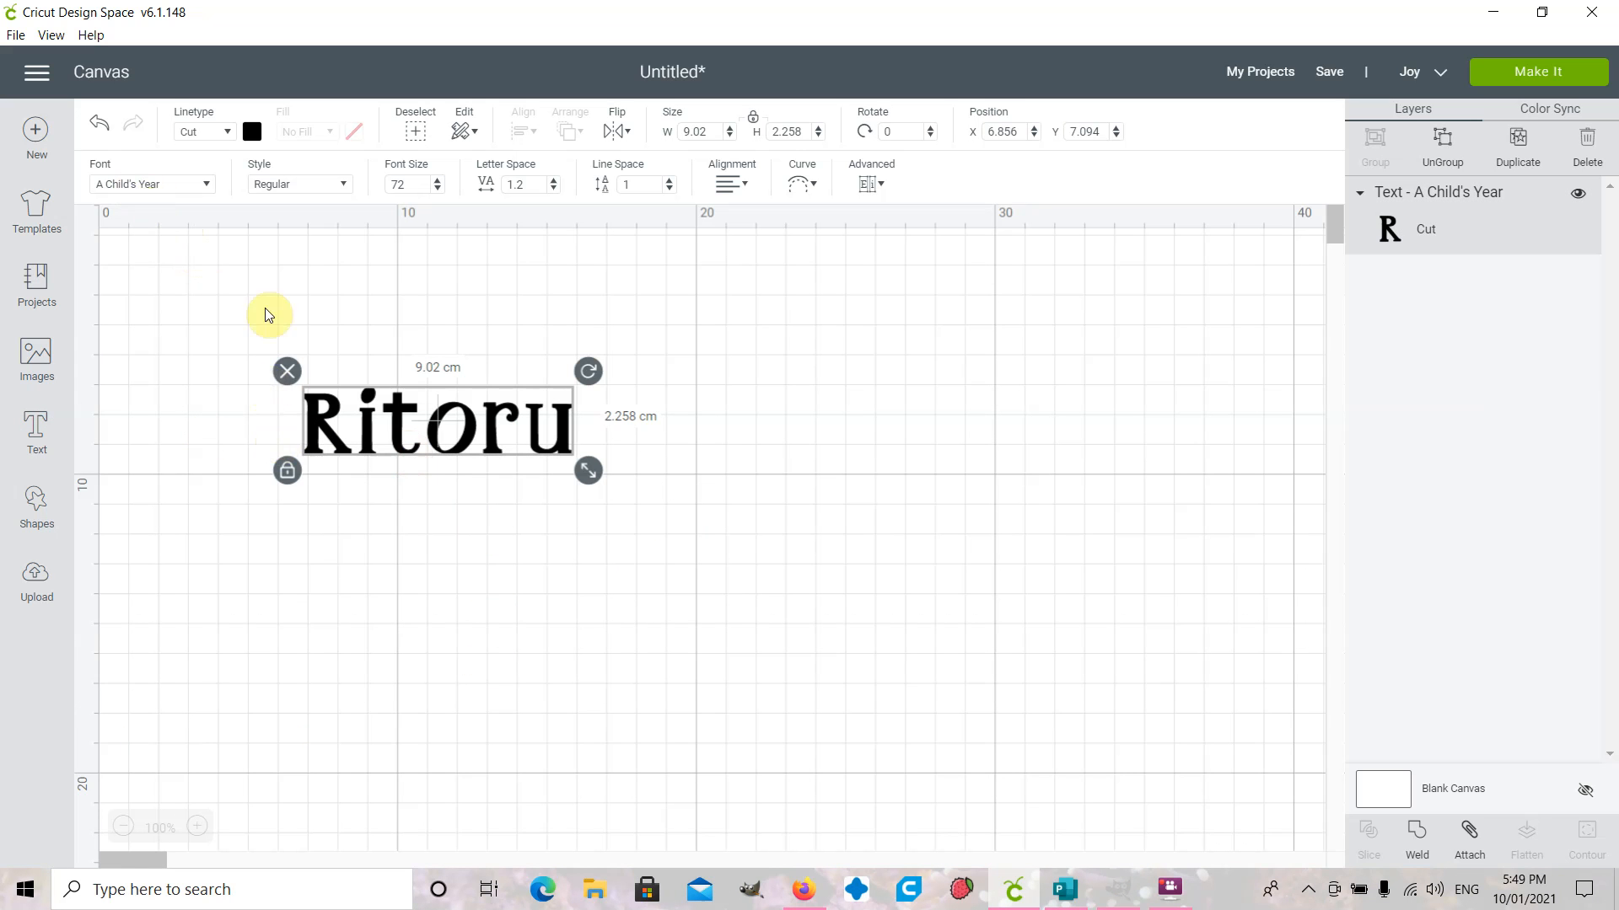
pyautogui.click(174, 186)
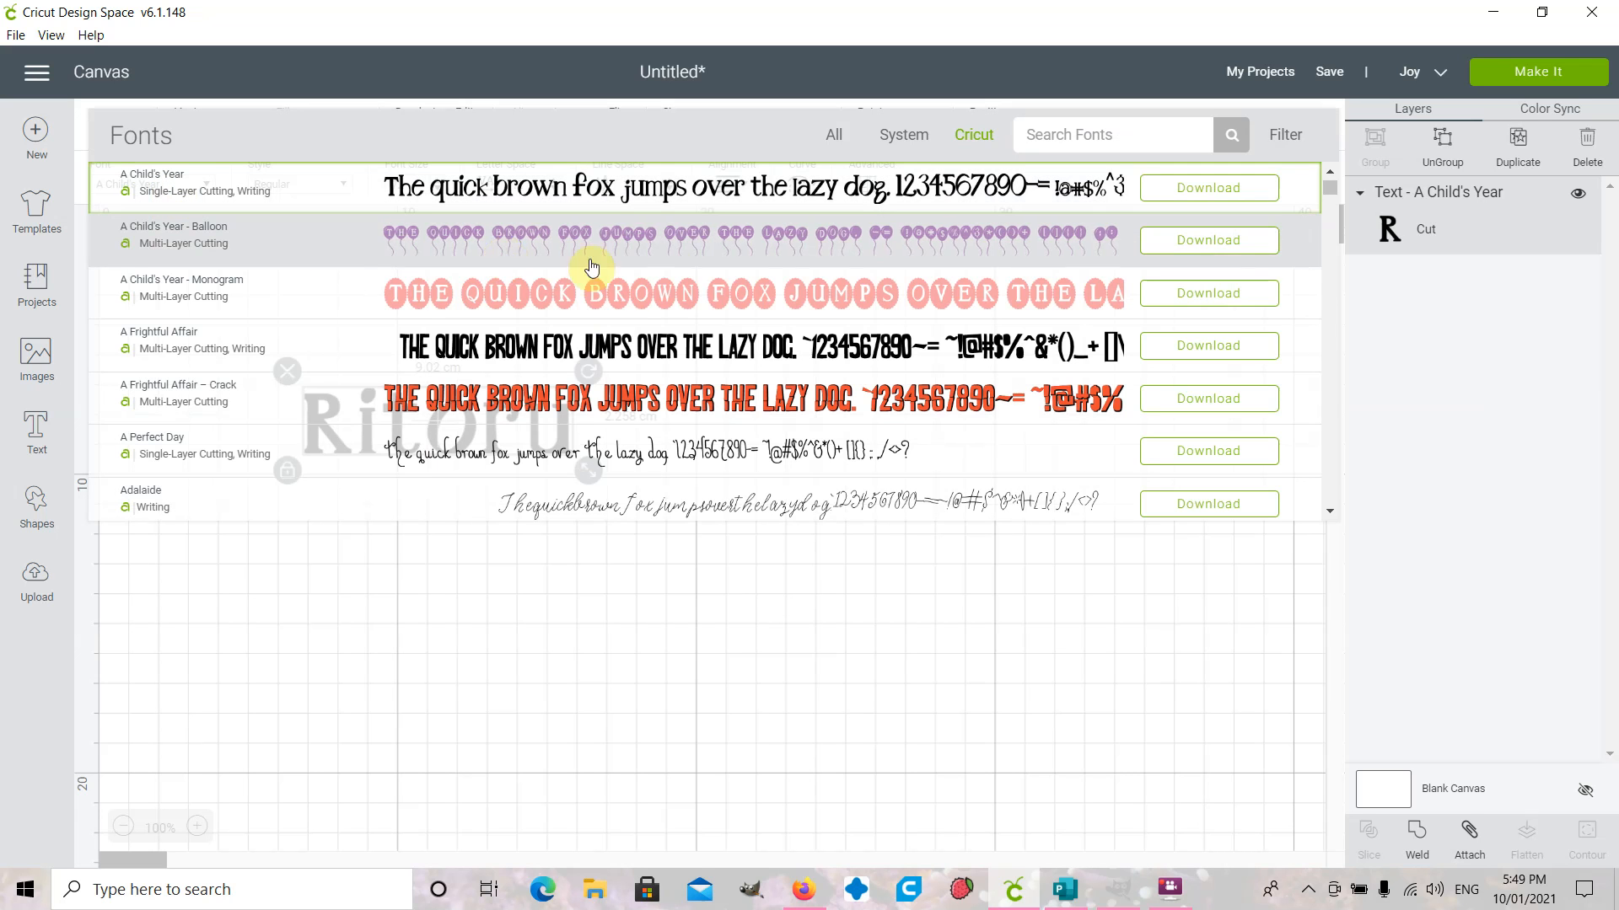
pyautogui.click(899, 145)
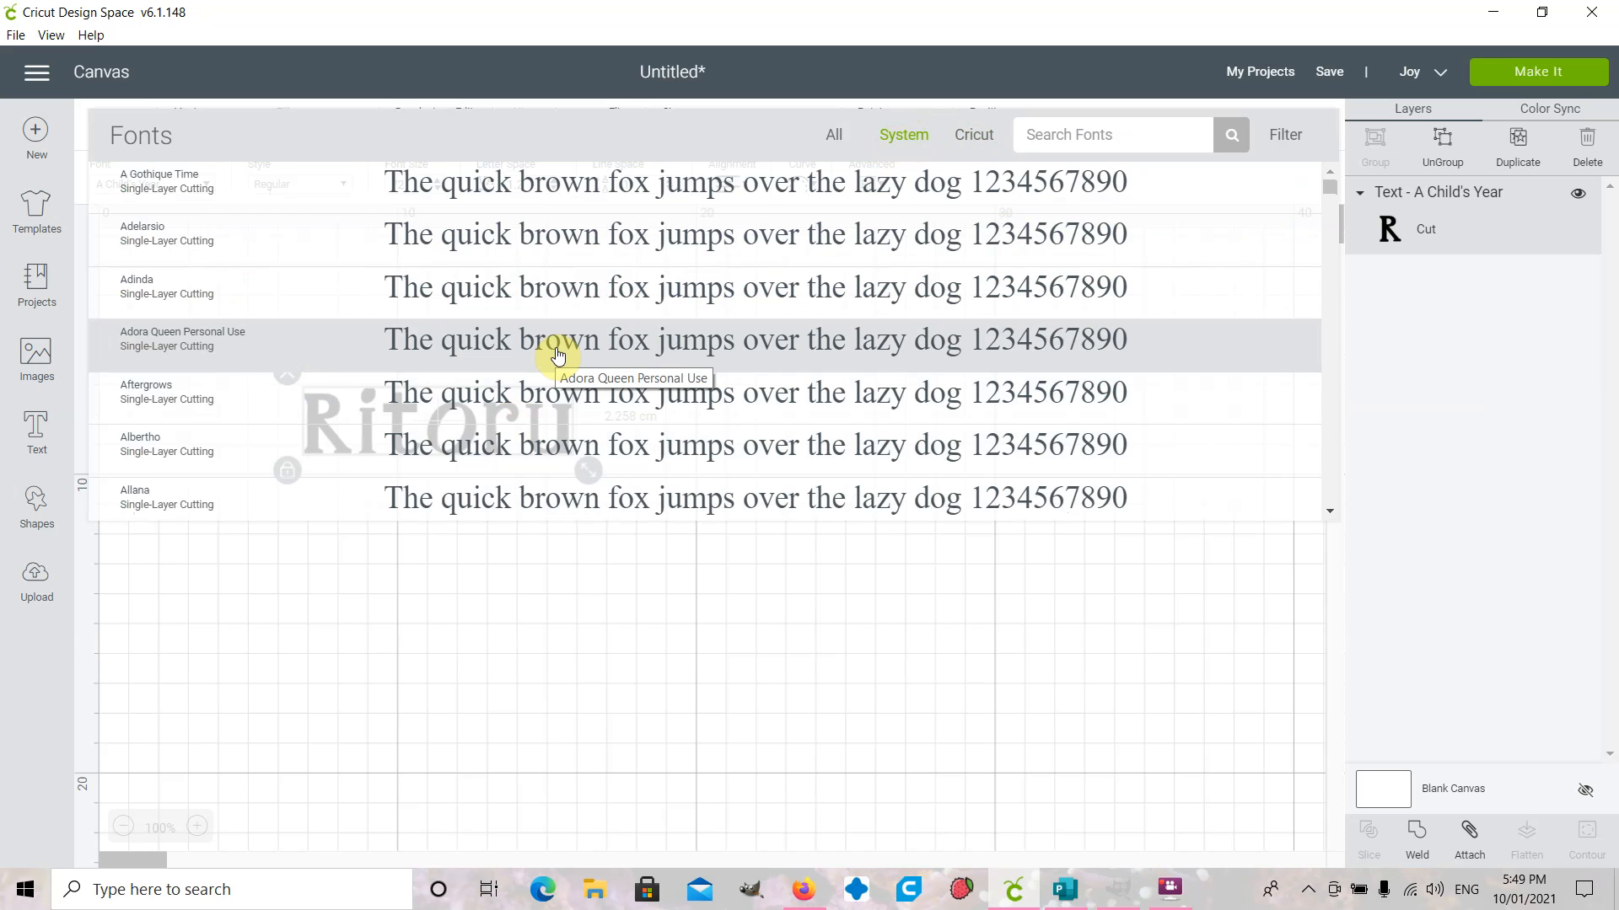
pyautogui.scroll(-5, 558, 355)
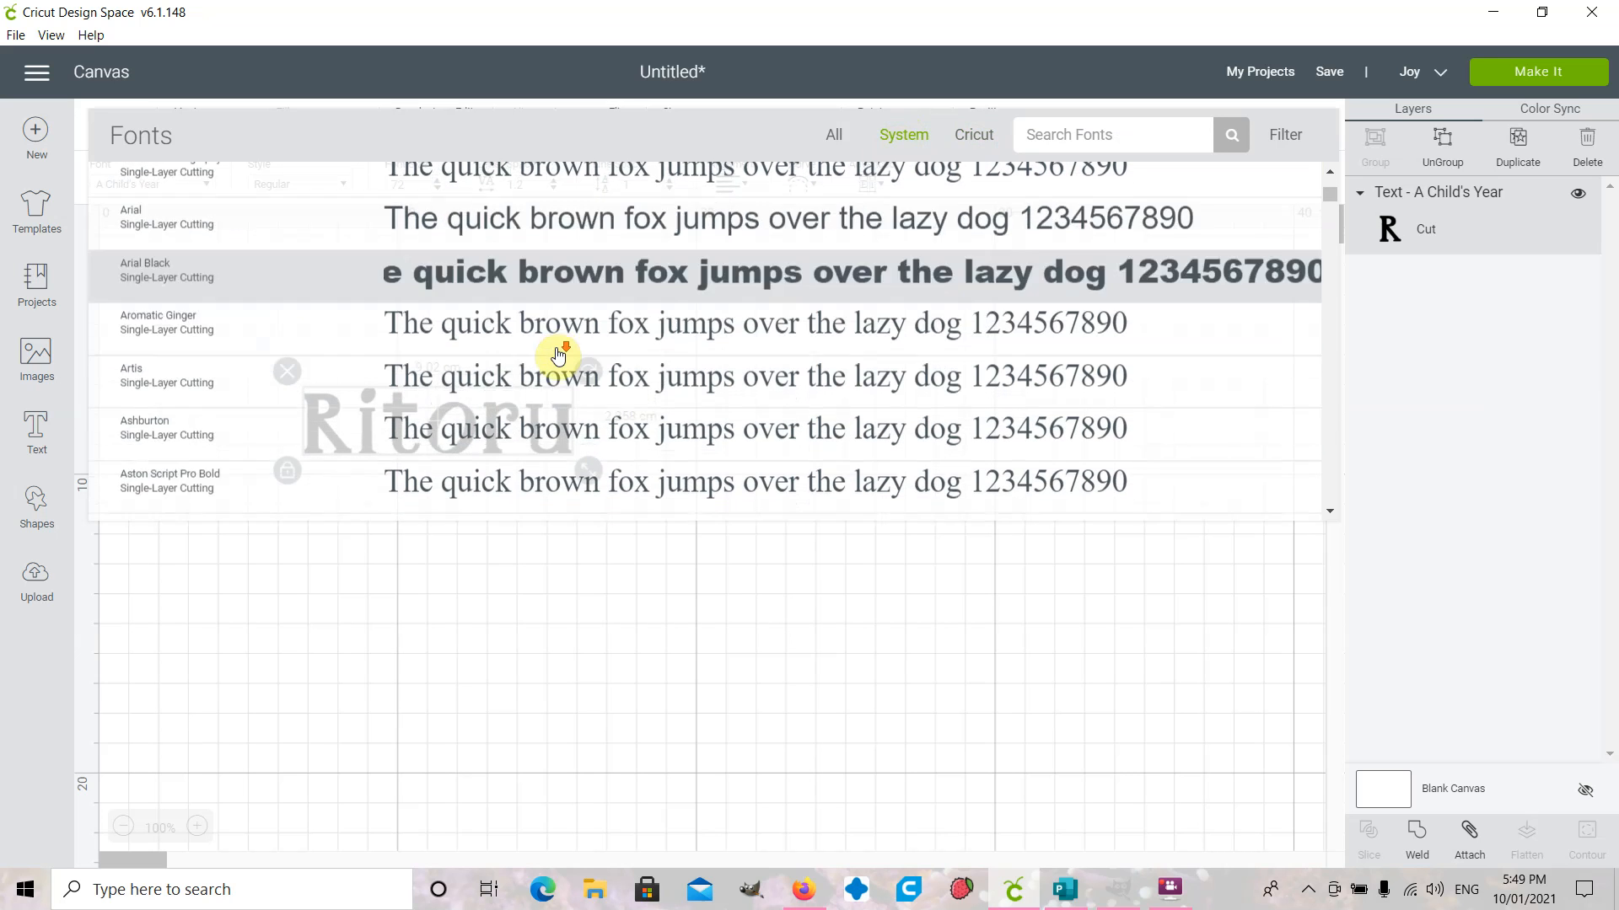
pyautogui.scroll(-5, 558, 355)
pyautogui.scroll(6, 559, 355)
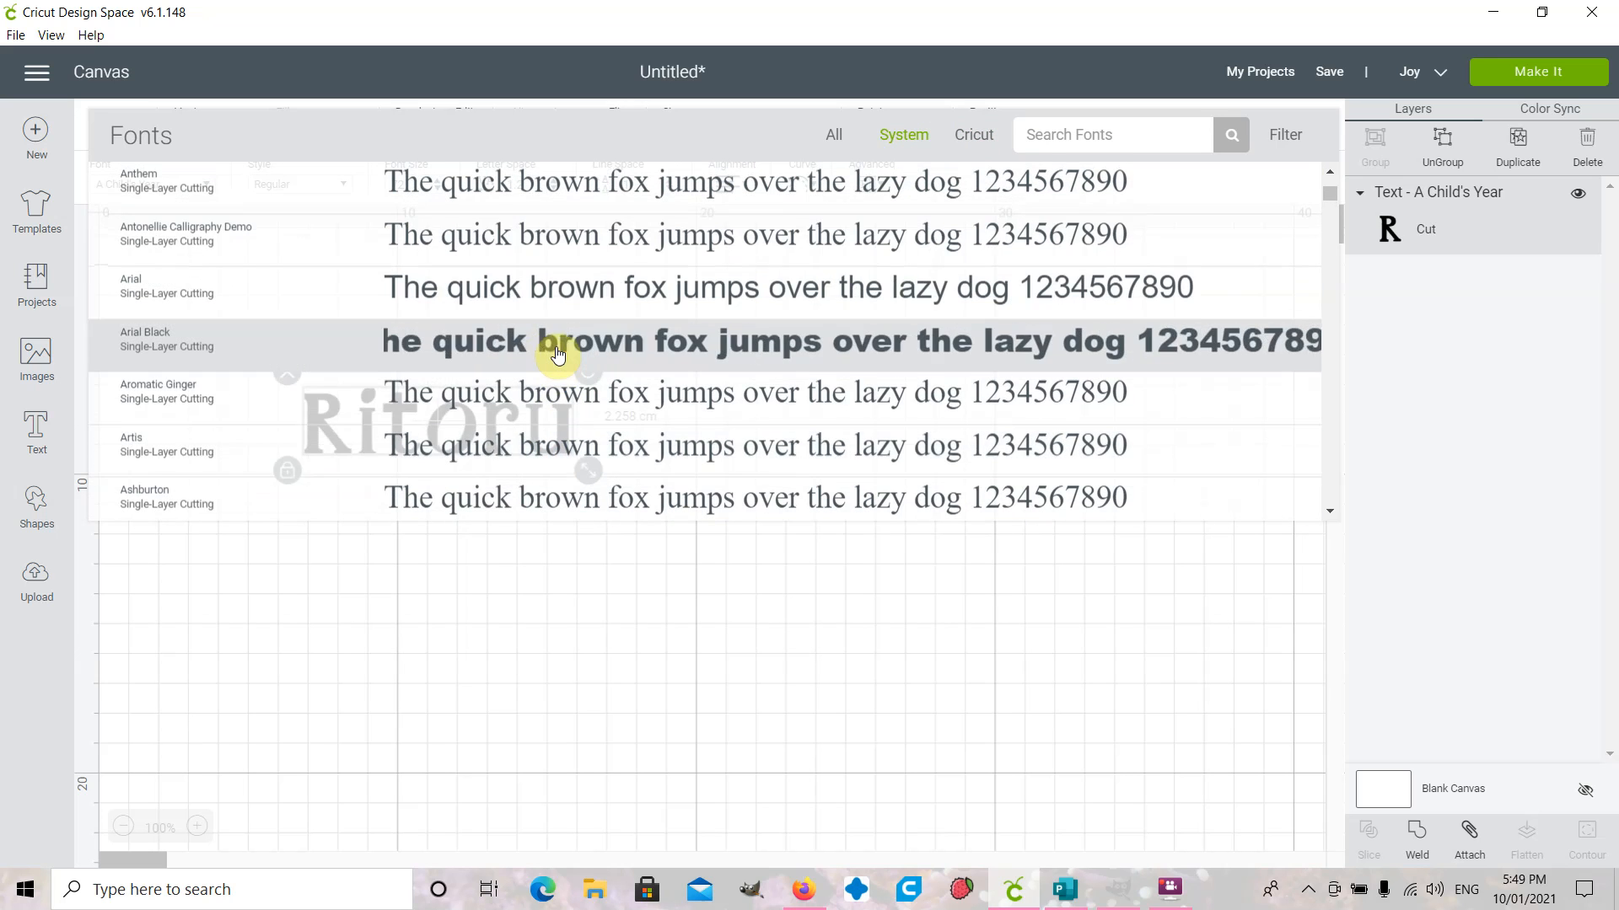
pyautogui.scroll(-6, 558, 355)
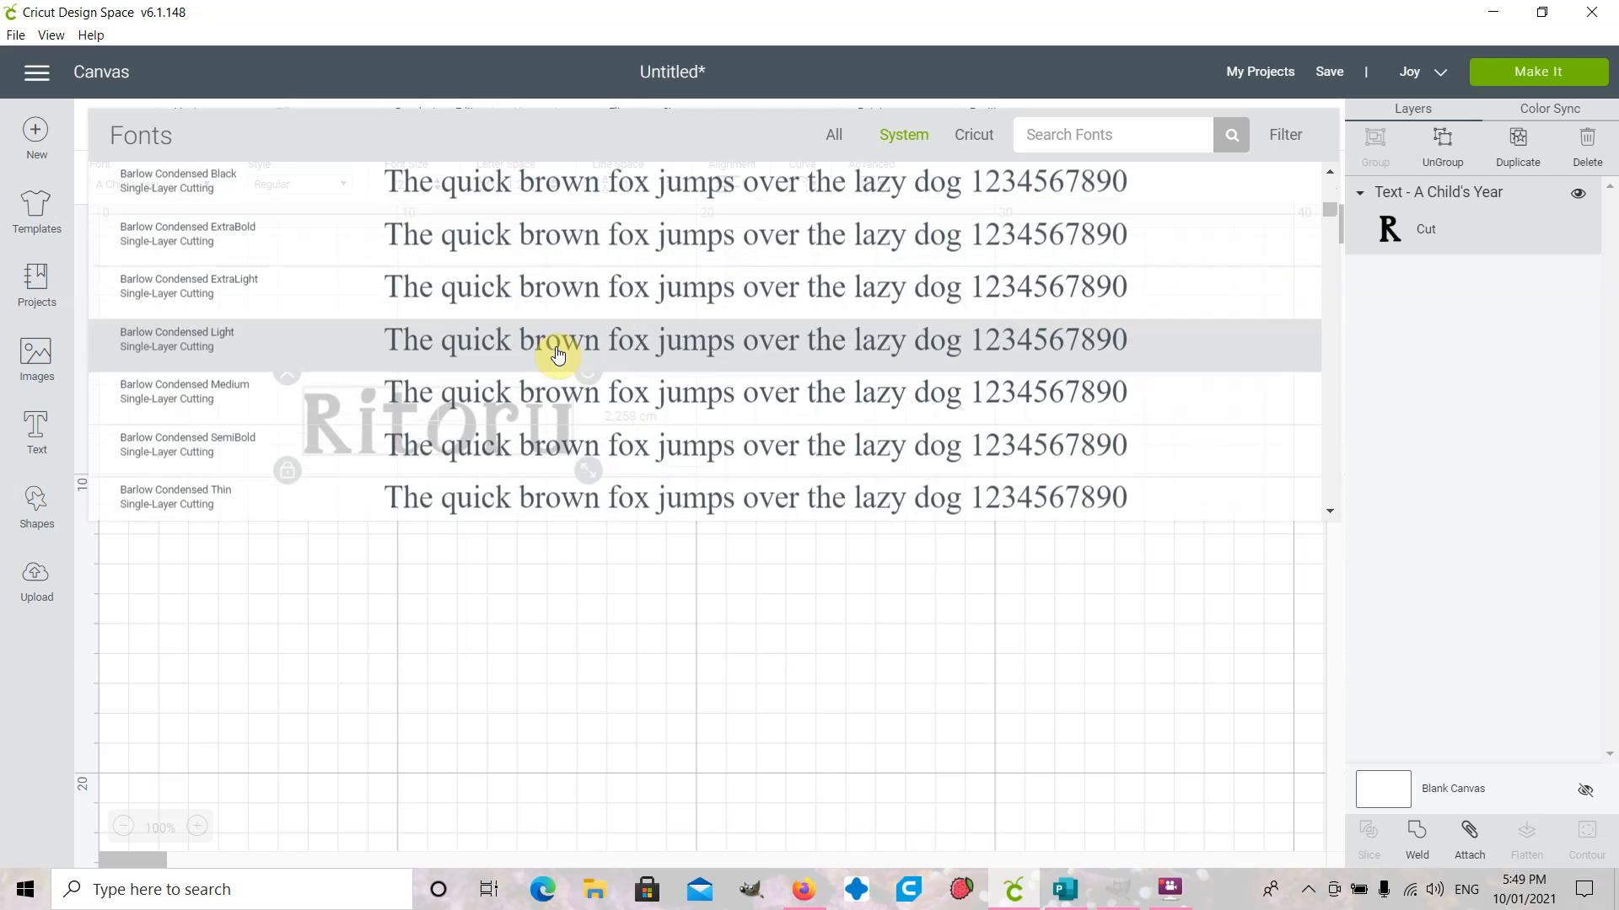
pyautogui.scroll(-6, 558, 355)
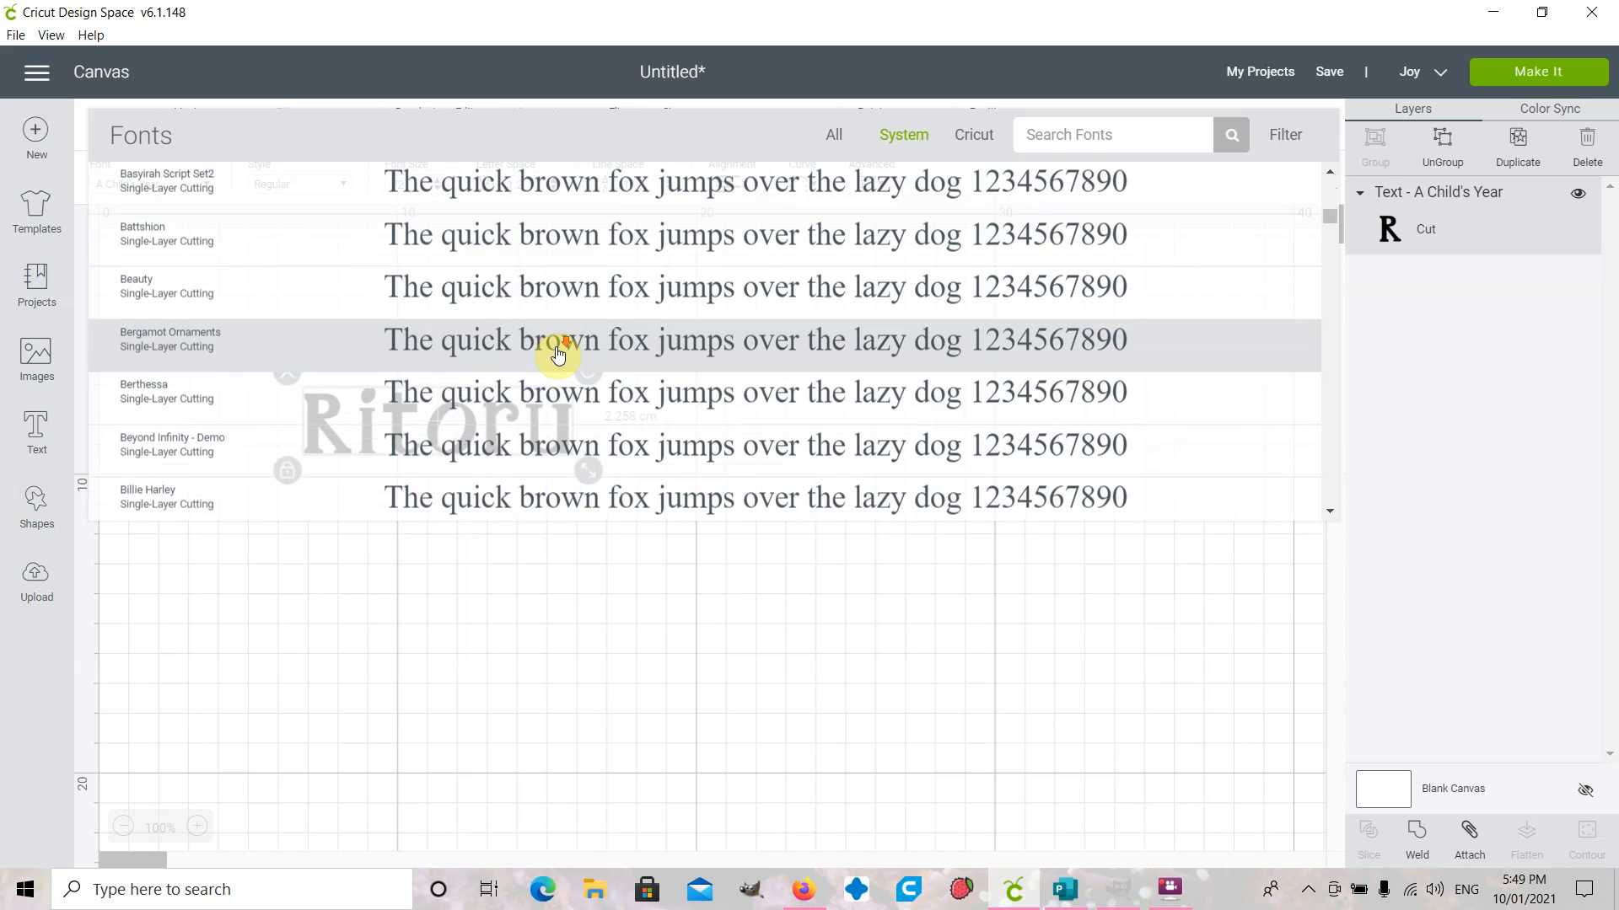
pyautogui.scroll(-4, 558, 355)
pyautogui.scroll(9, 558, 355)
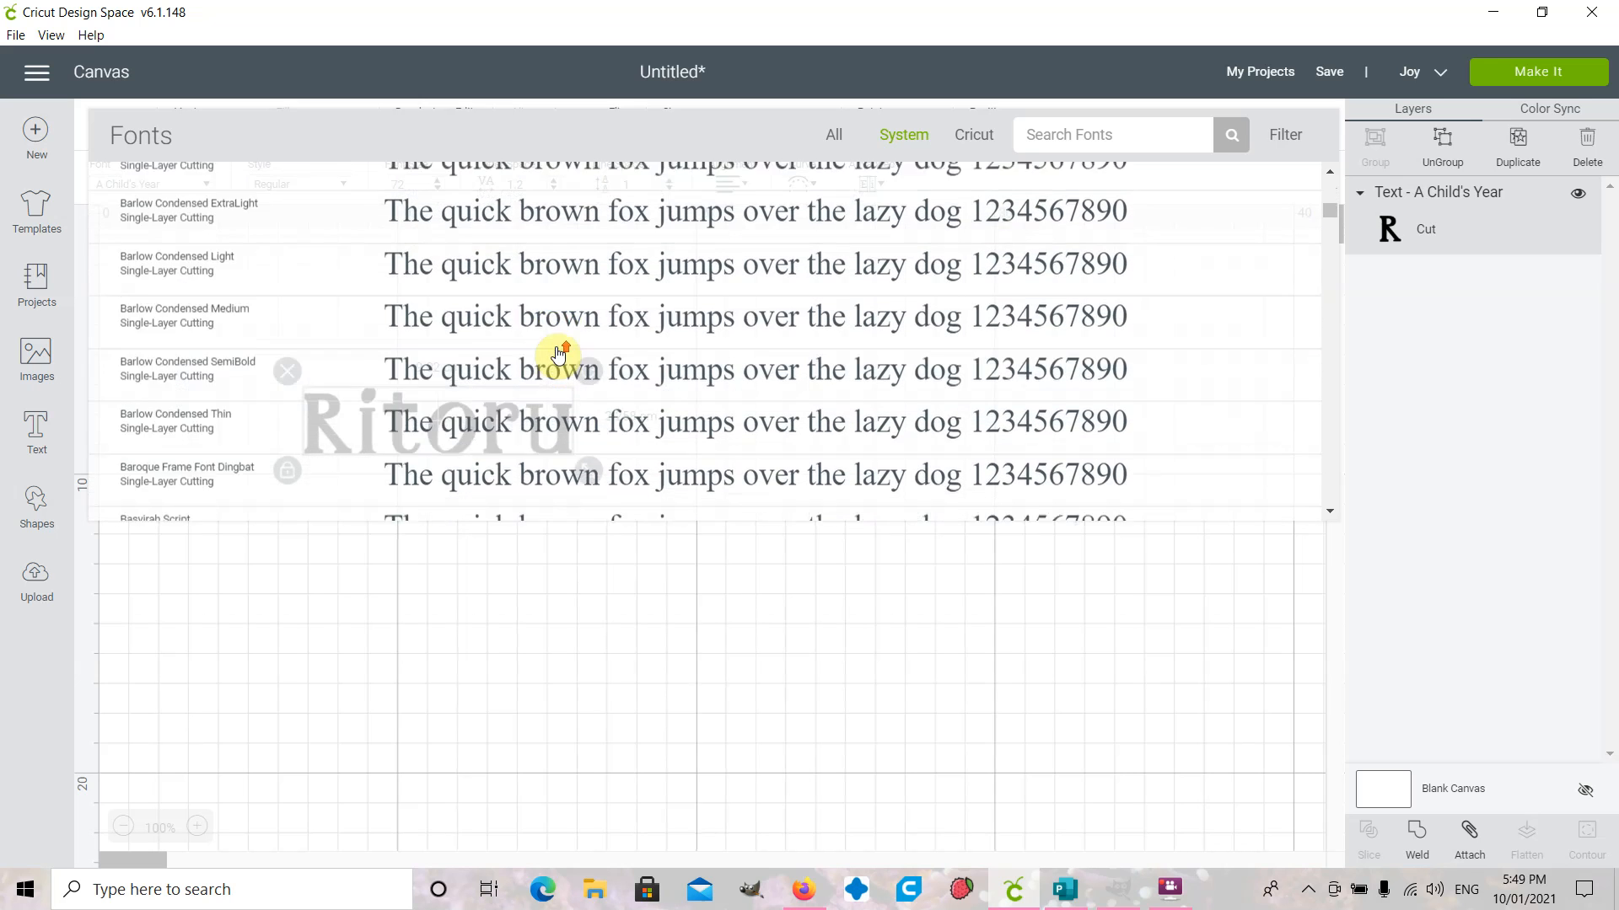
pyautogui.scroll(20, 558, 355)
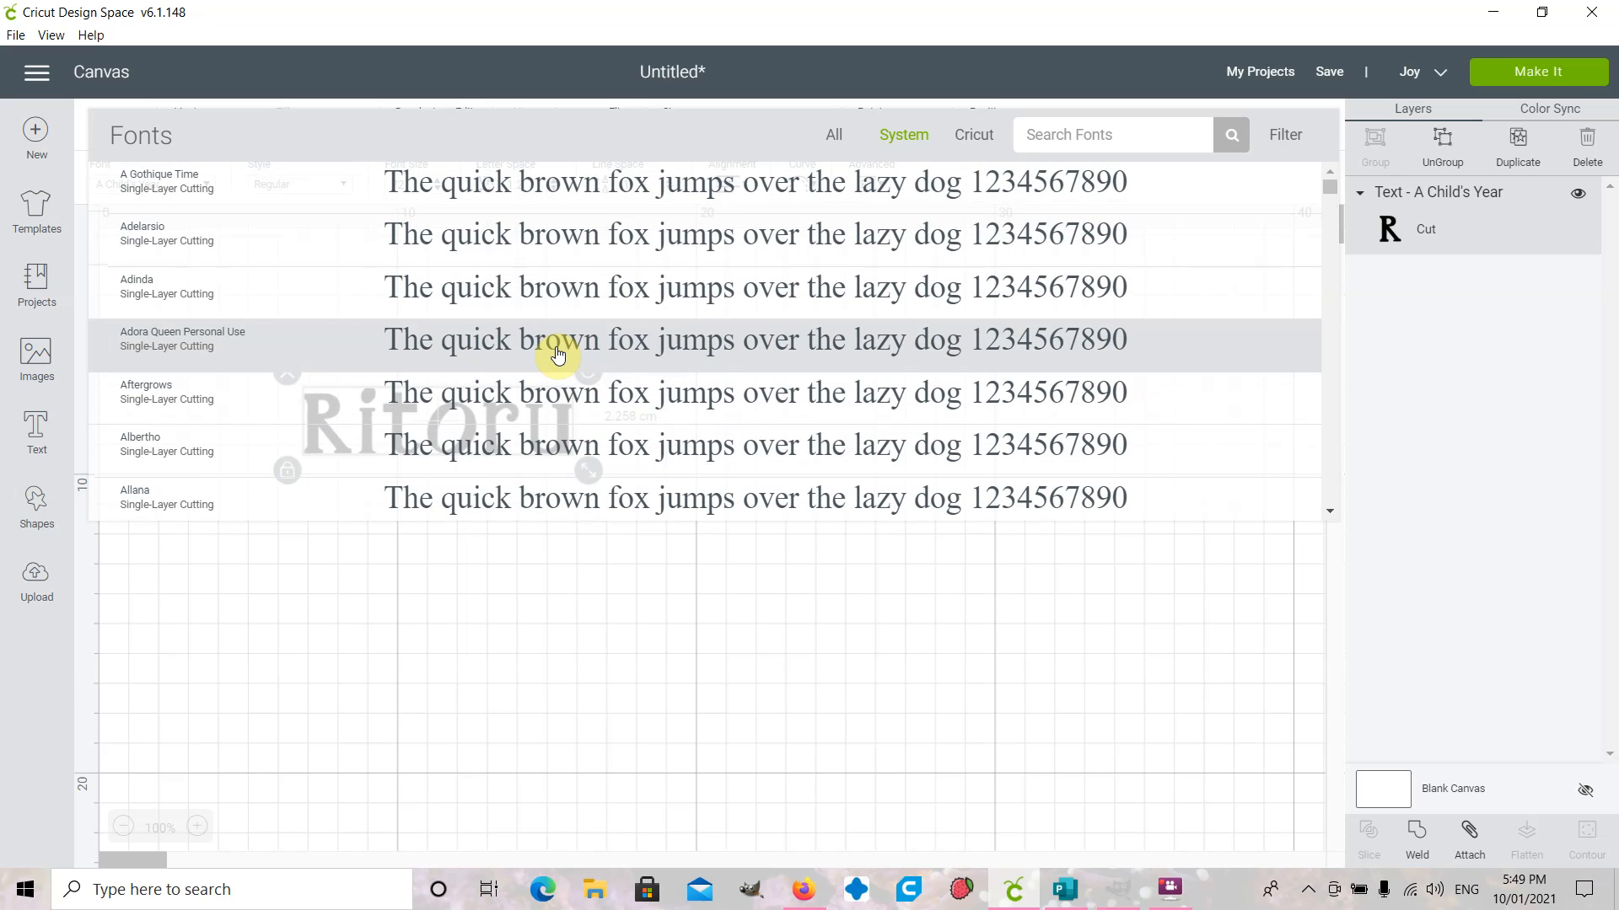
pyautogui.click(632, 571)
# - Move the Ritoru text to the lower-left area of the canvas, at about X 3.1, Y 18.7
pyautogui.moveTo(438, 422); pyautogui.dragTo(322, 767)
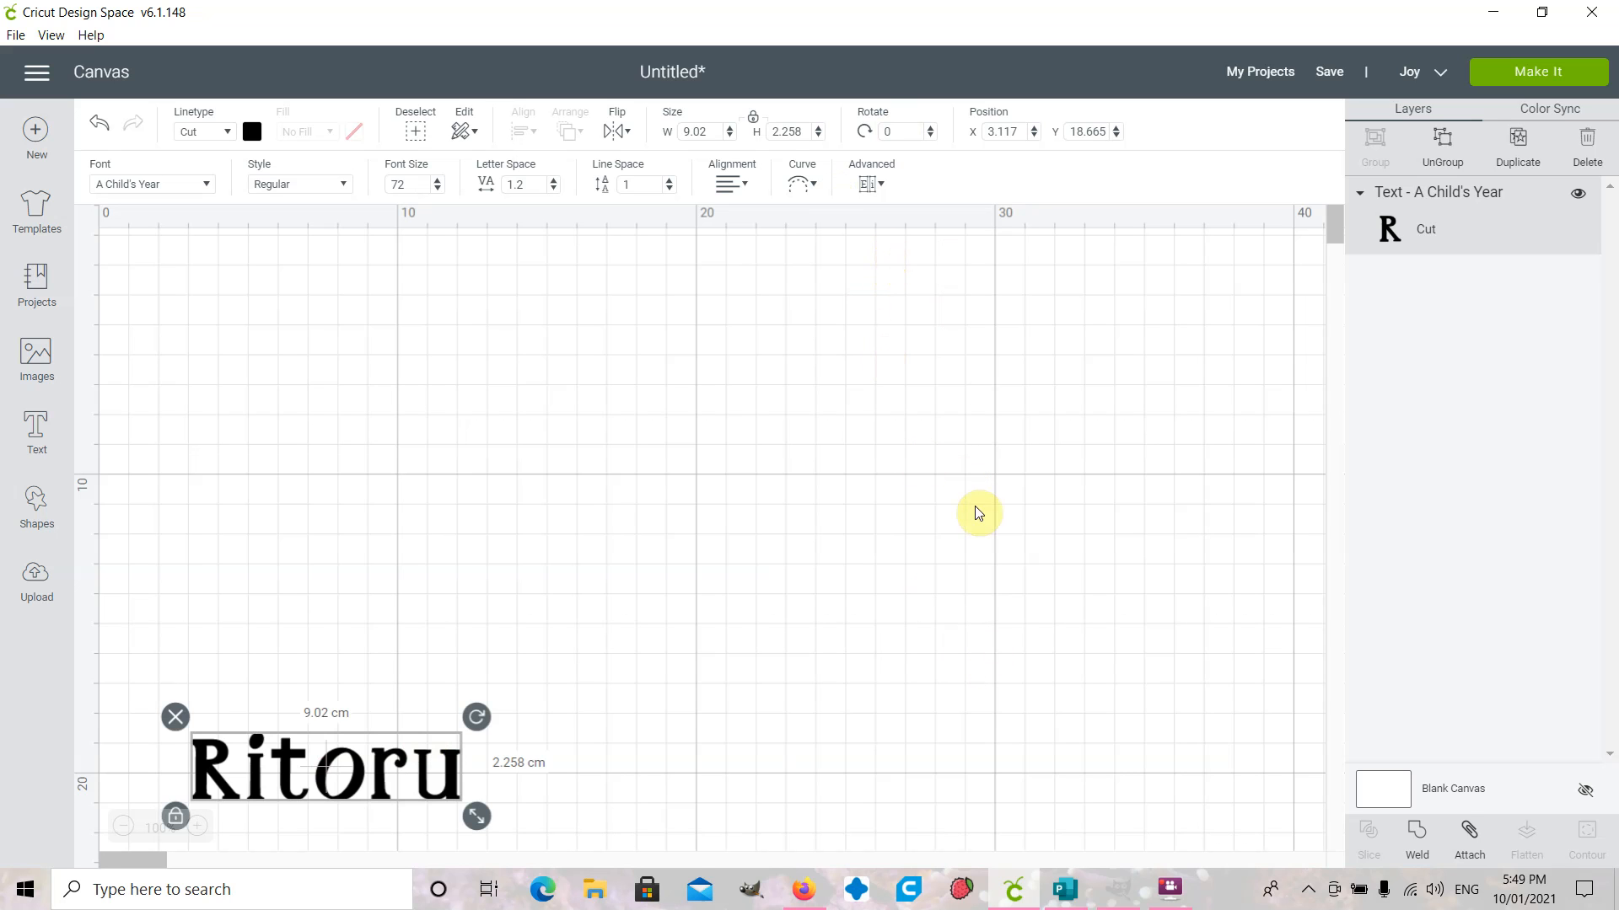
# - Switch to Publisher, highlight the word Ritoru set in the Adinda font to examine it, and minimize the window
pyautogui.click(1065, 890)
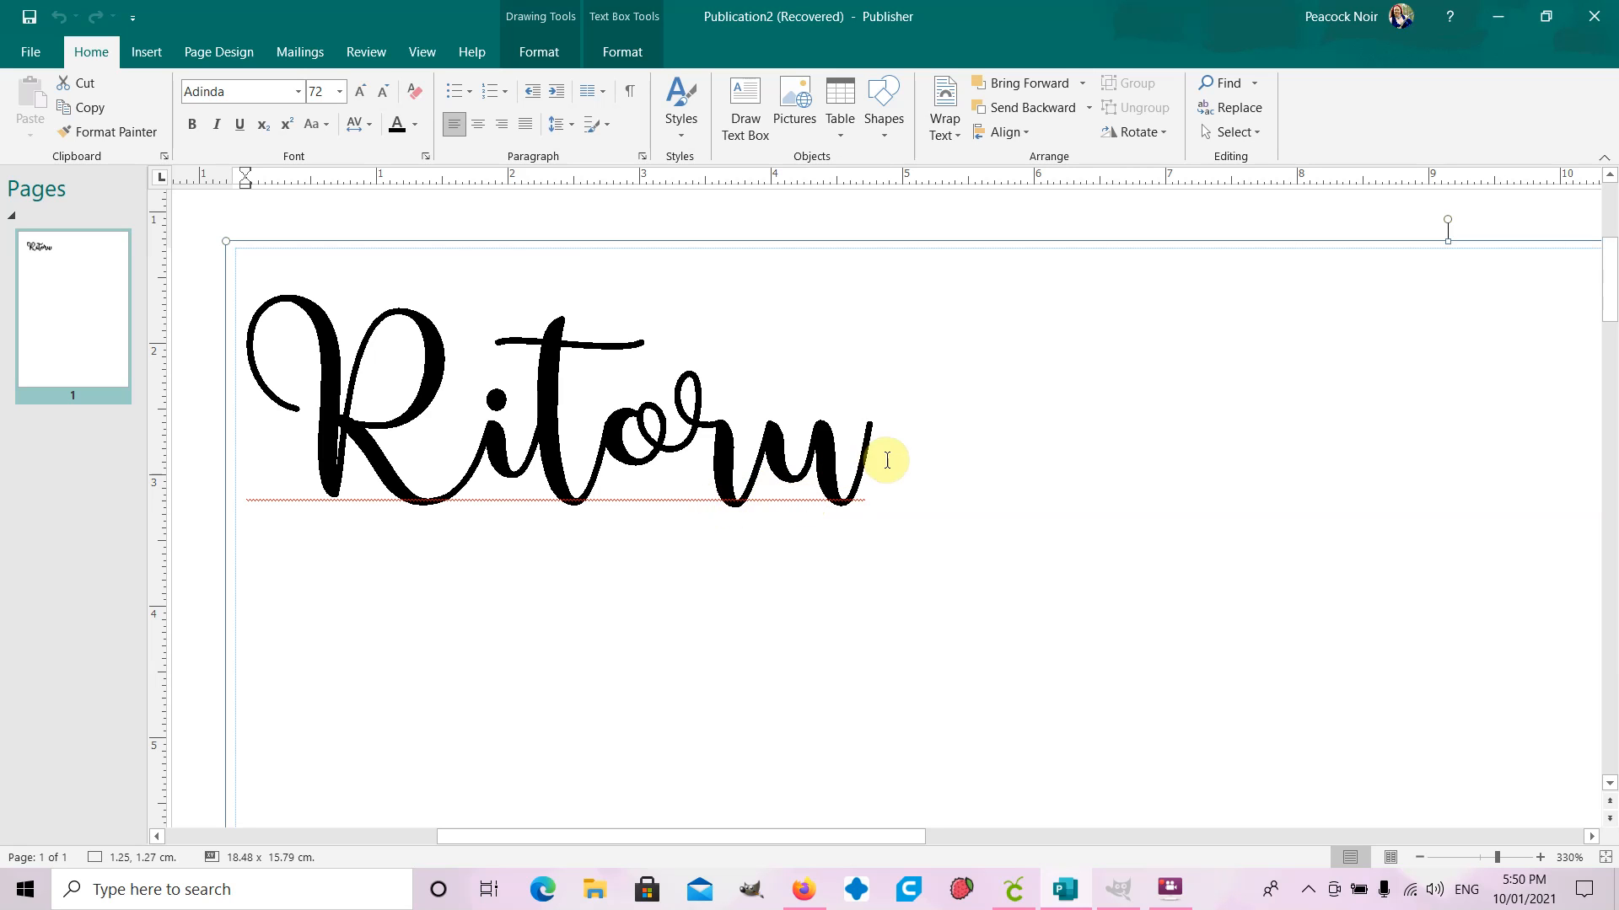
pyautogui.moveTo(910, 441); pyautogui.dragTo(319, 465)
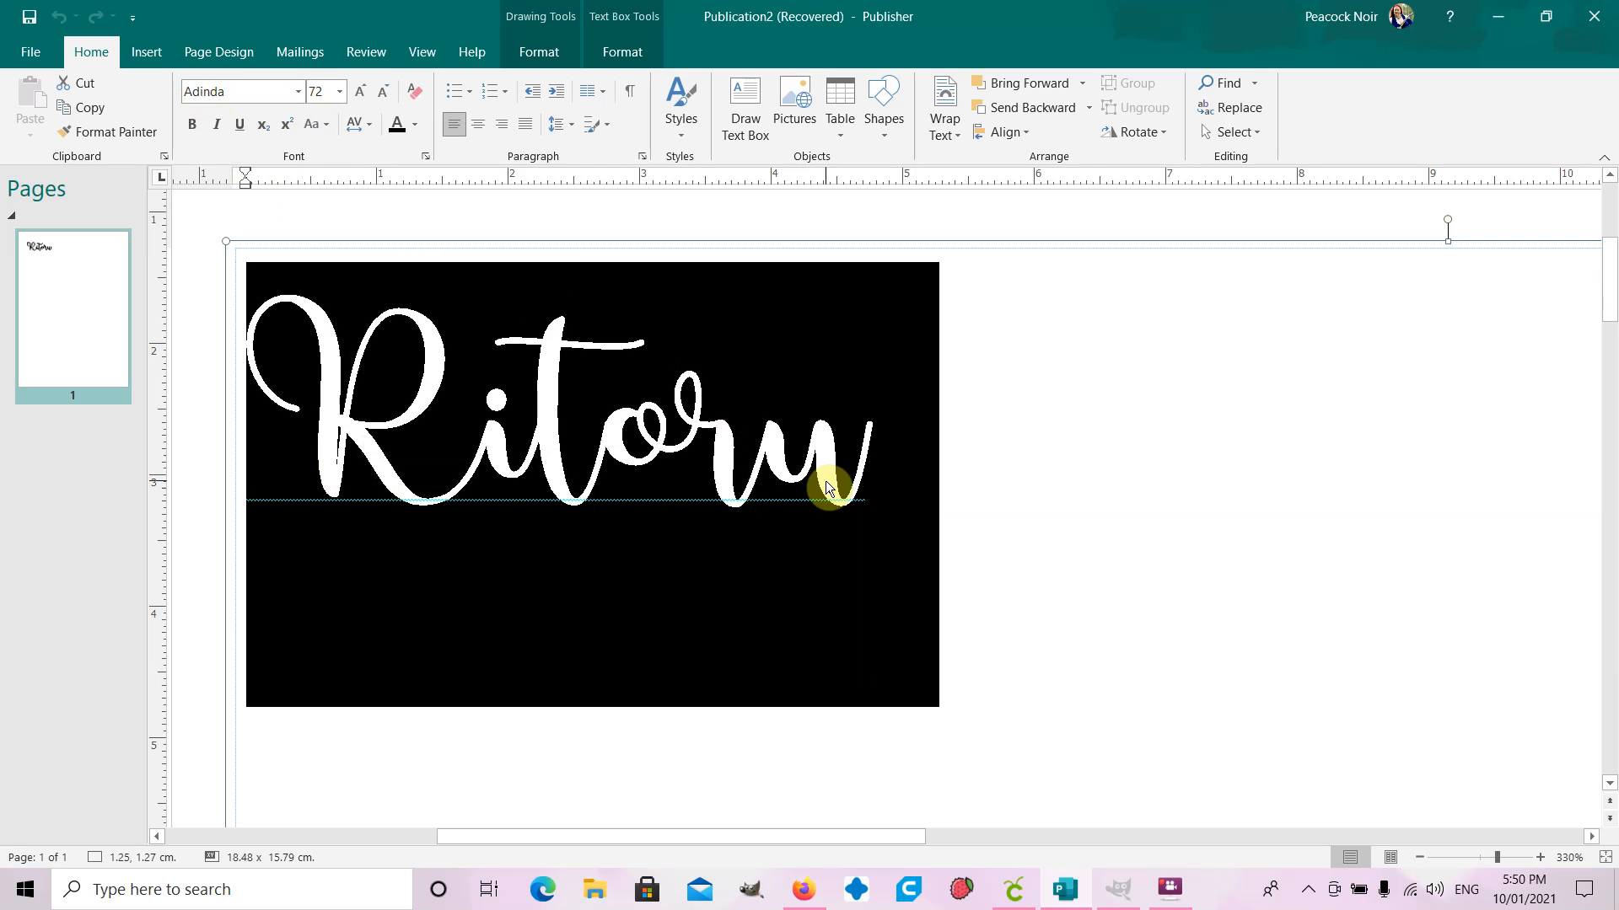
pyautogui.click(1499, 25)
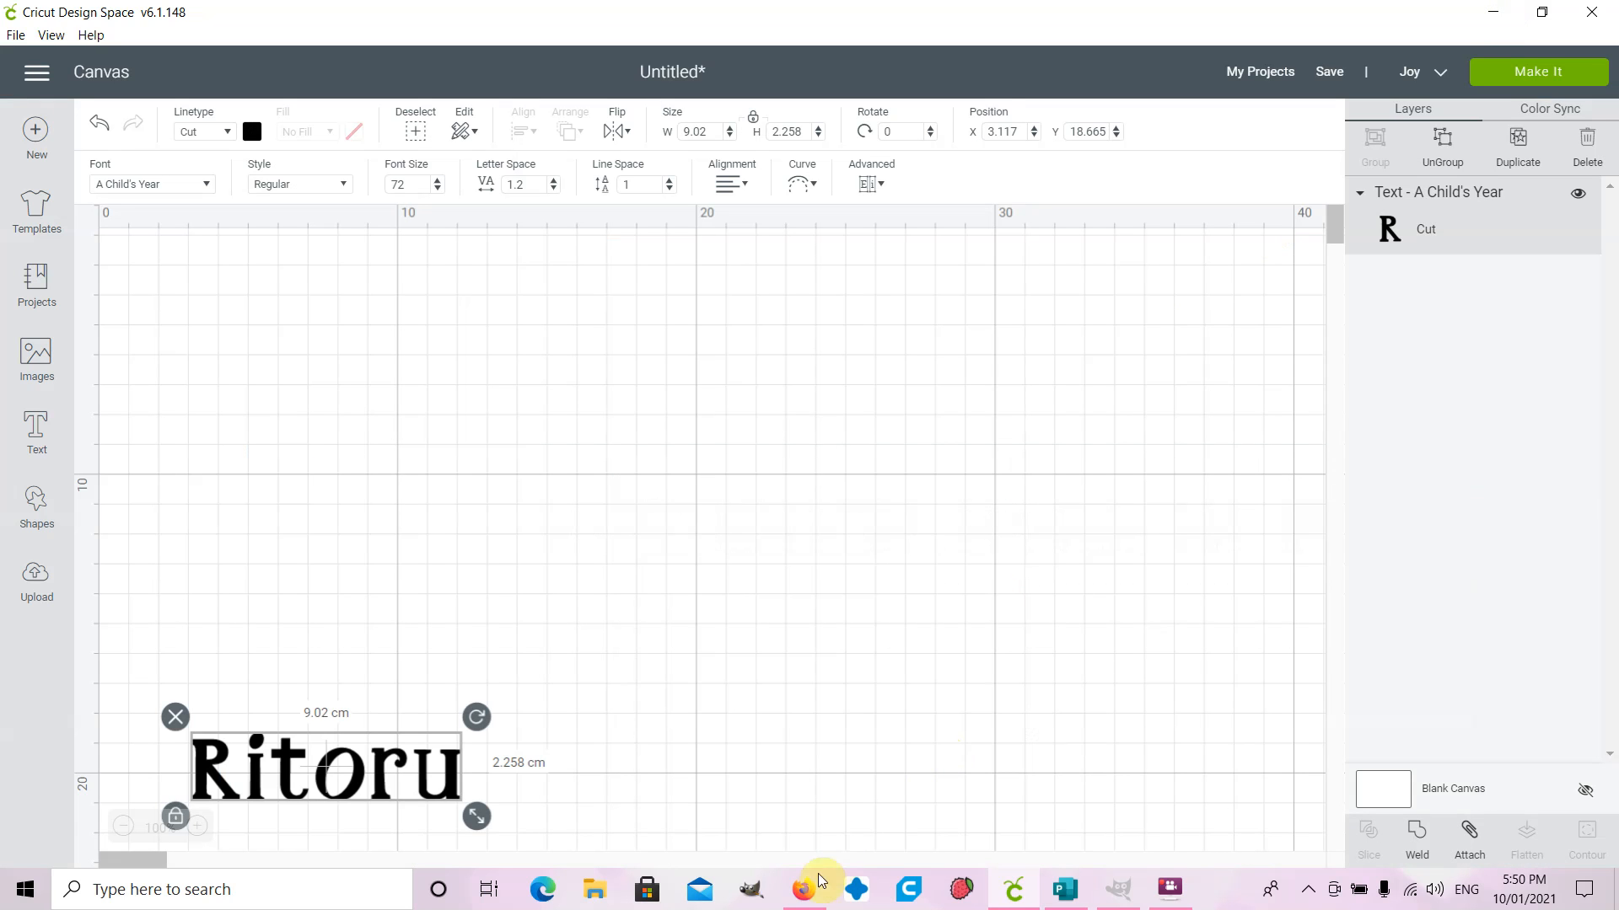
# - Switch to GIMP and create a new image 1000 px wide and 500 px high
pyautogui.click(1123, 893)
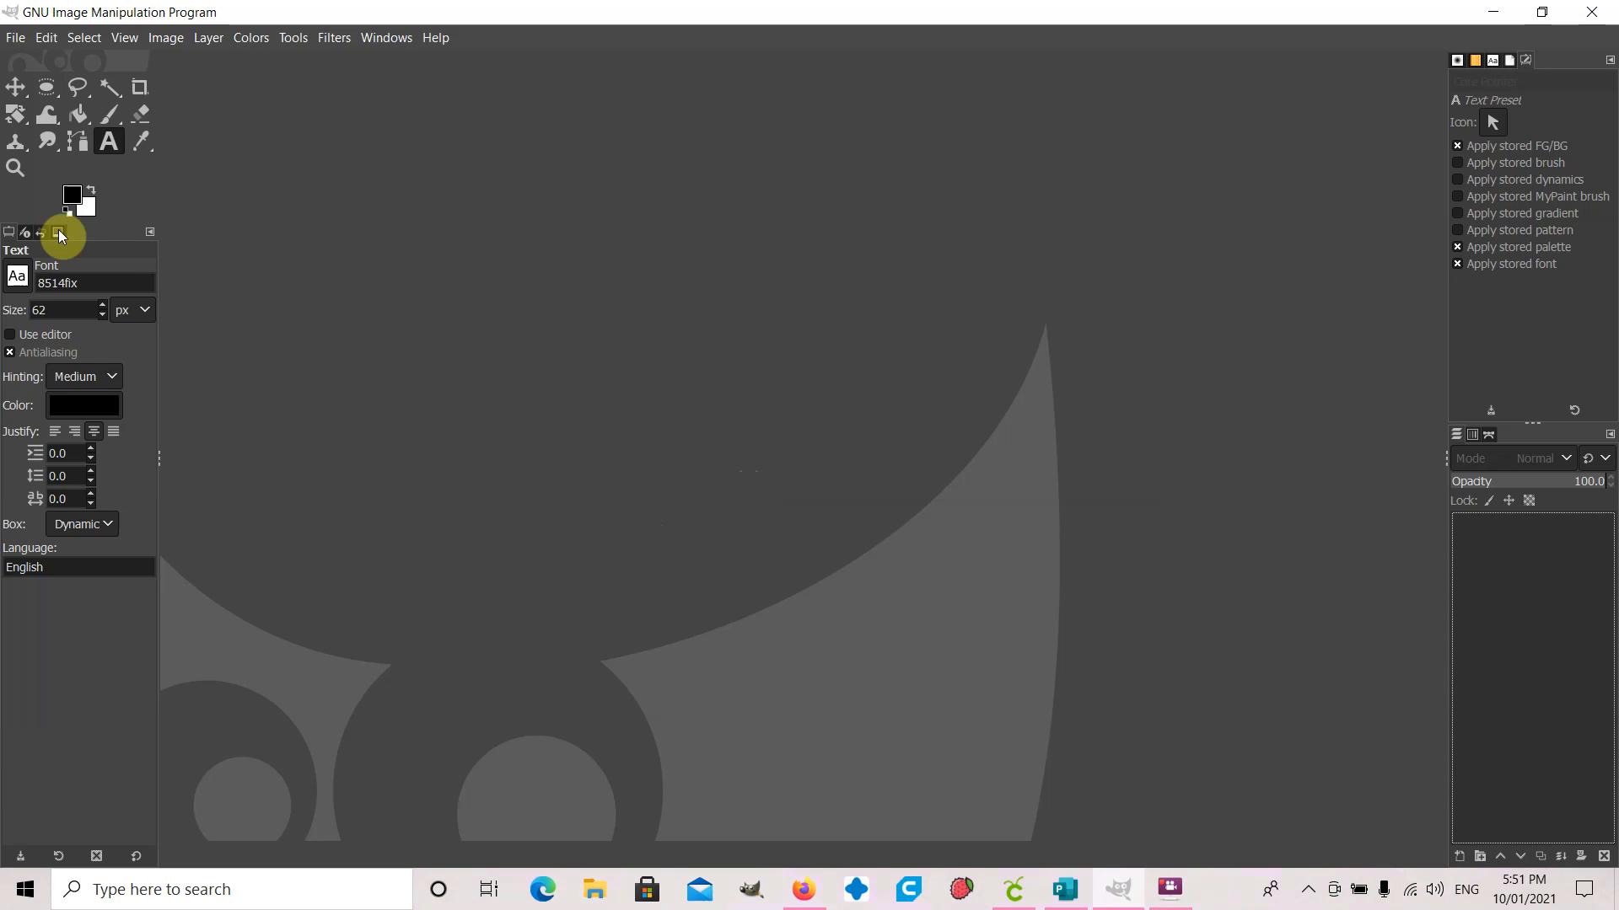
pyautogui.click(16, 37)
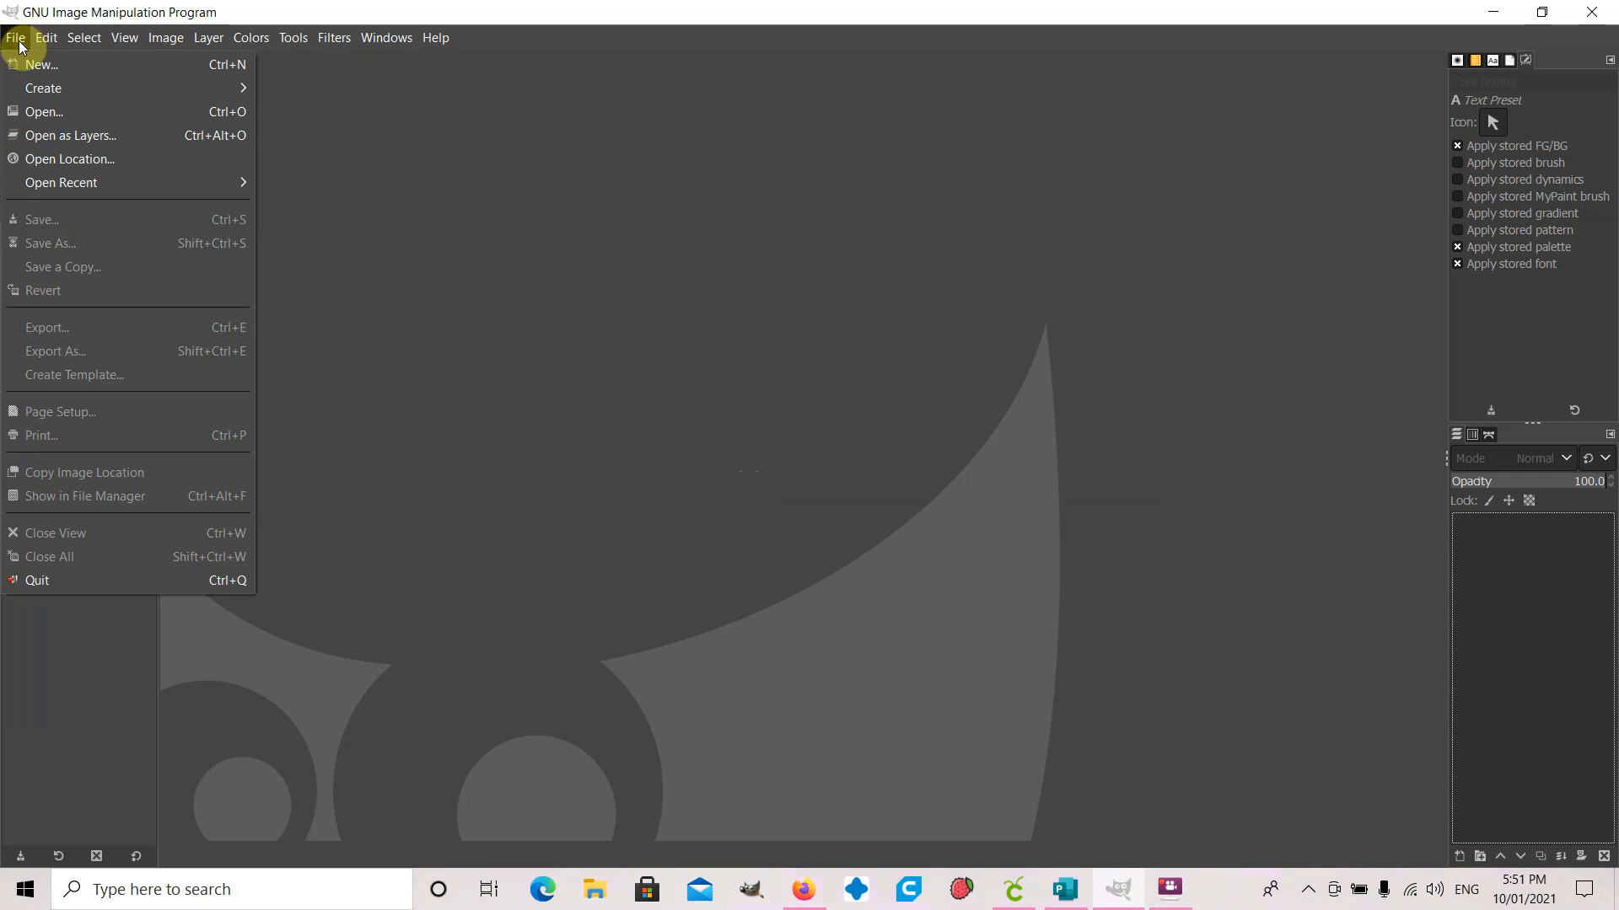
pyautogui.click(35, 65)
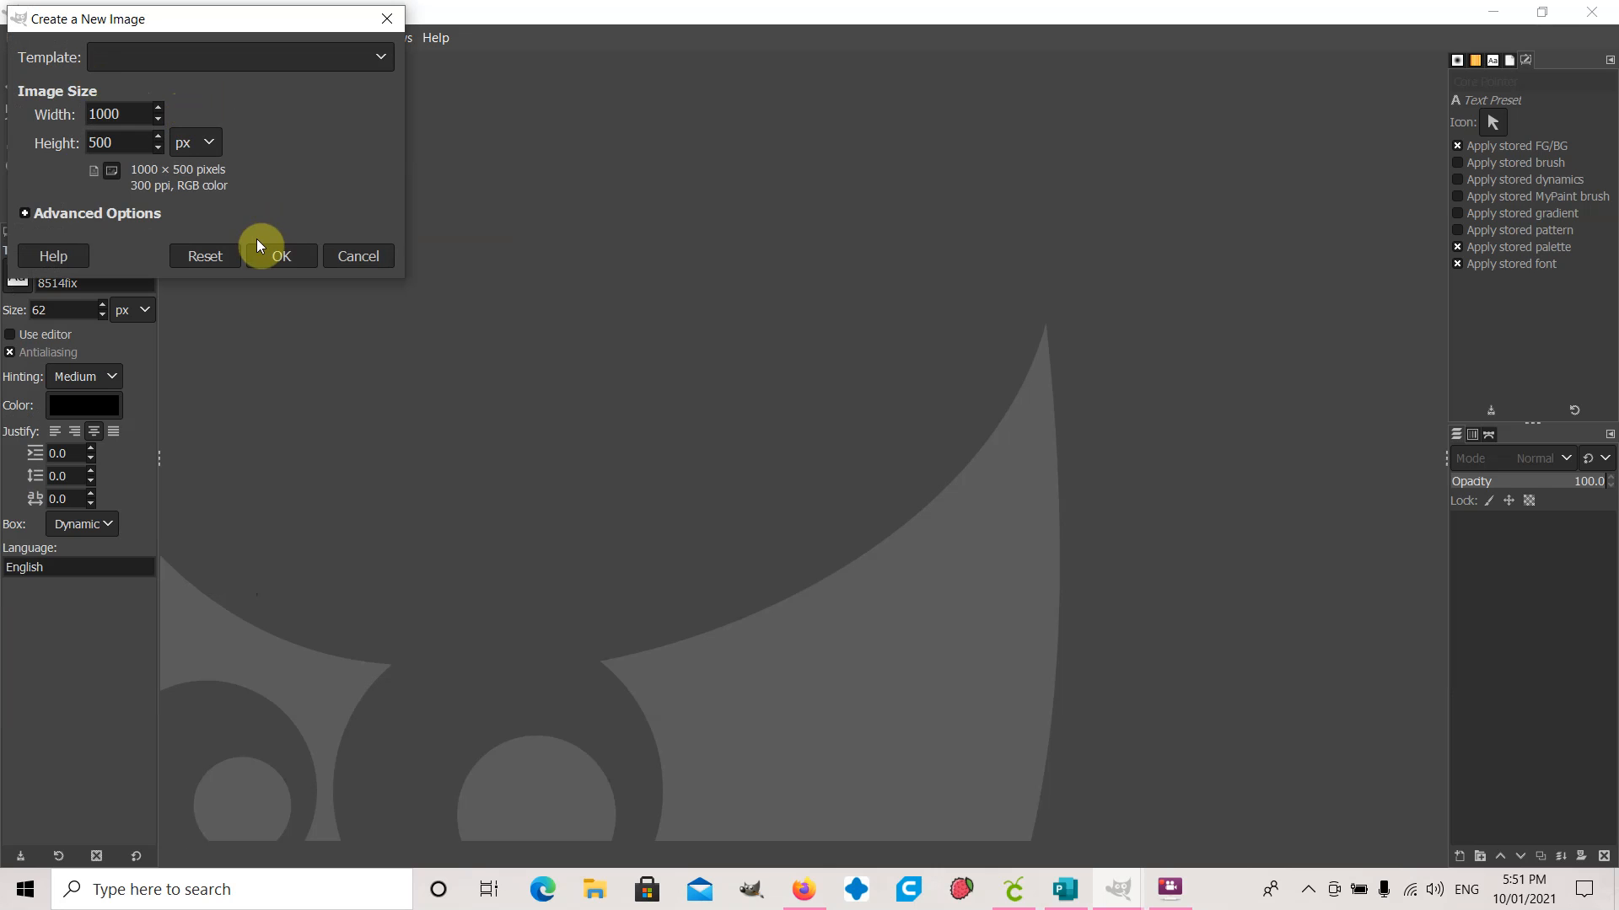
pyautogui.click(278, 255)
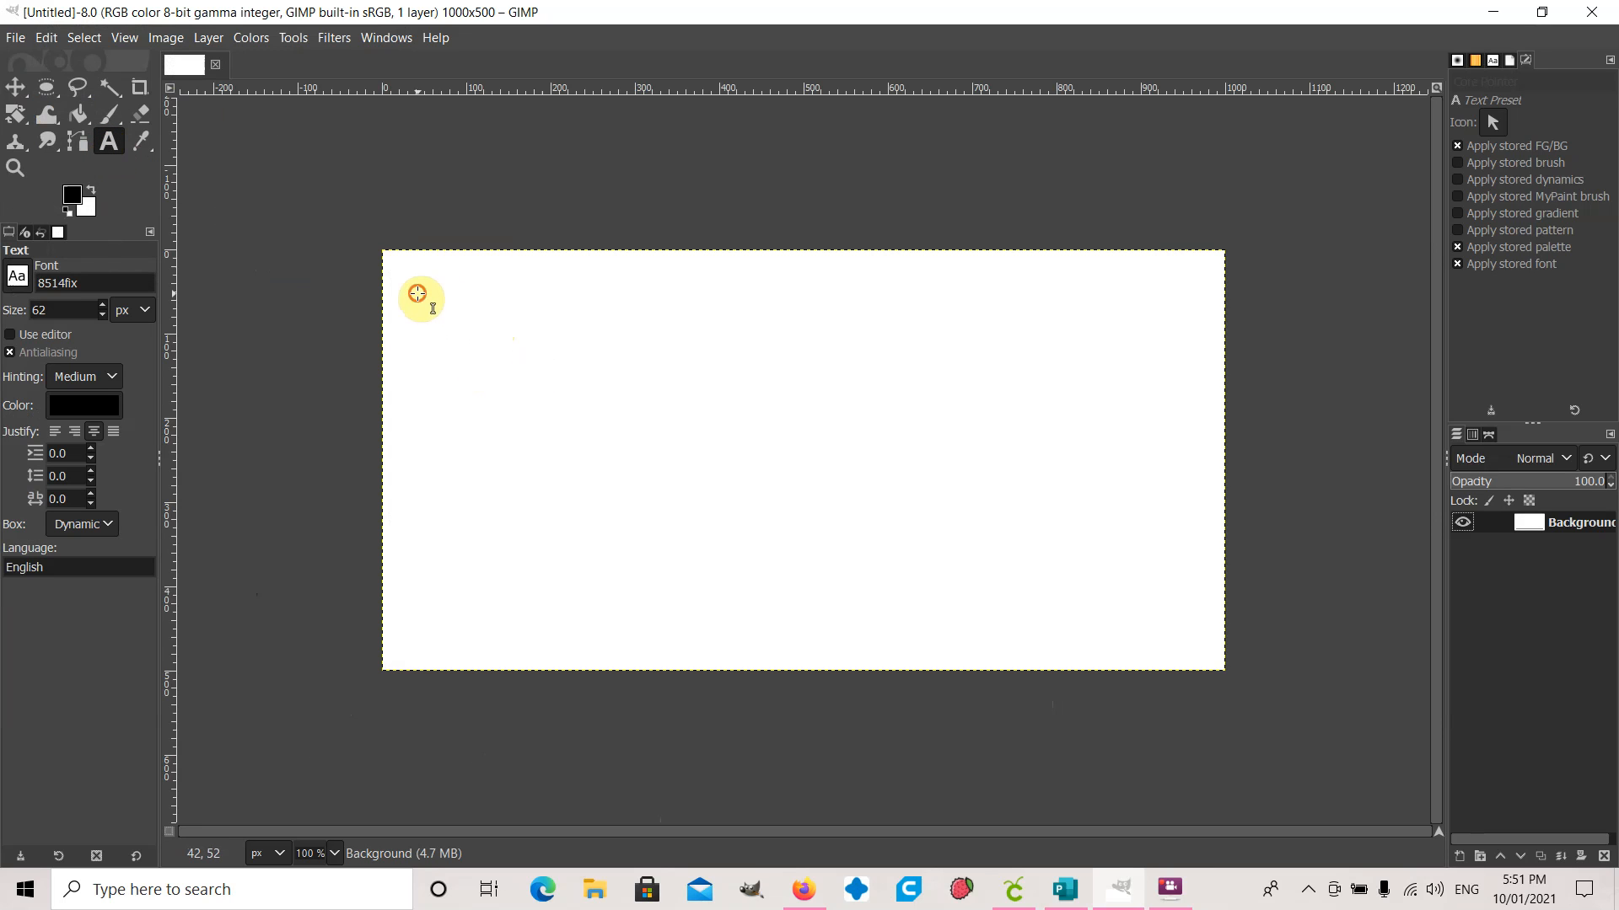
# - Draw a text box covering most of the white canvas and enter "Ritoru" in it
pyautogui.moveTo(418, 294); pyautogui.dragTo(1193, 643)
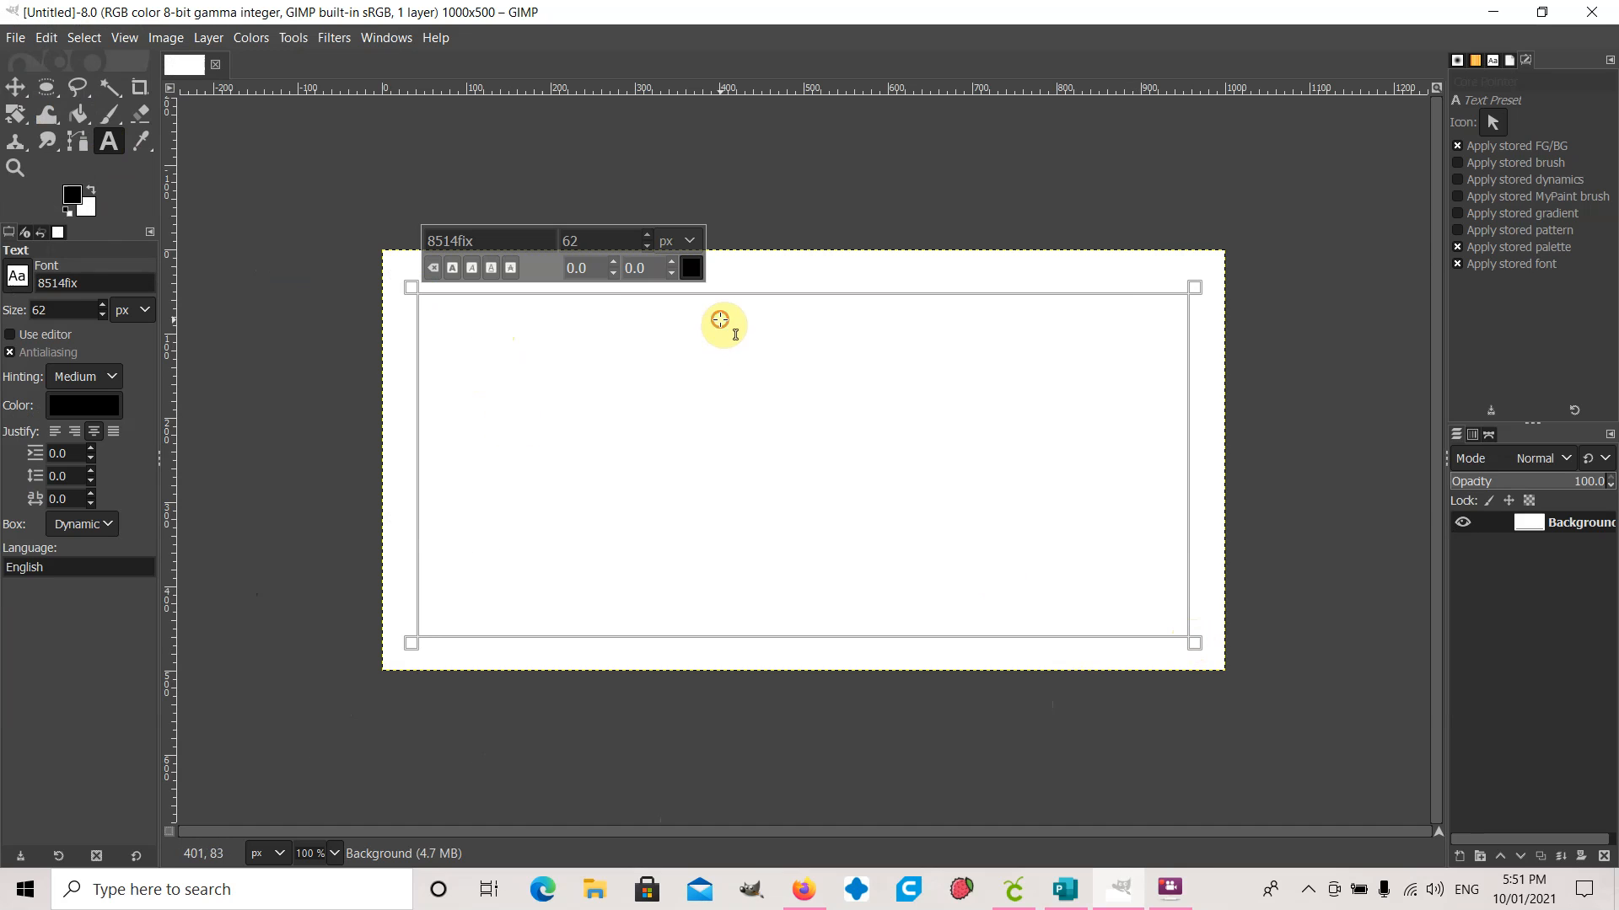
pyautogui.write('Ritoru')
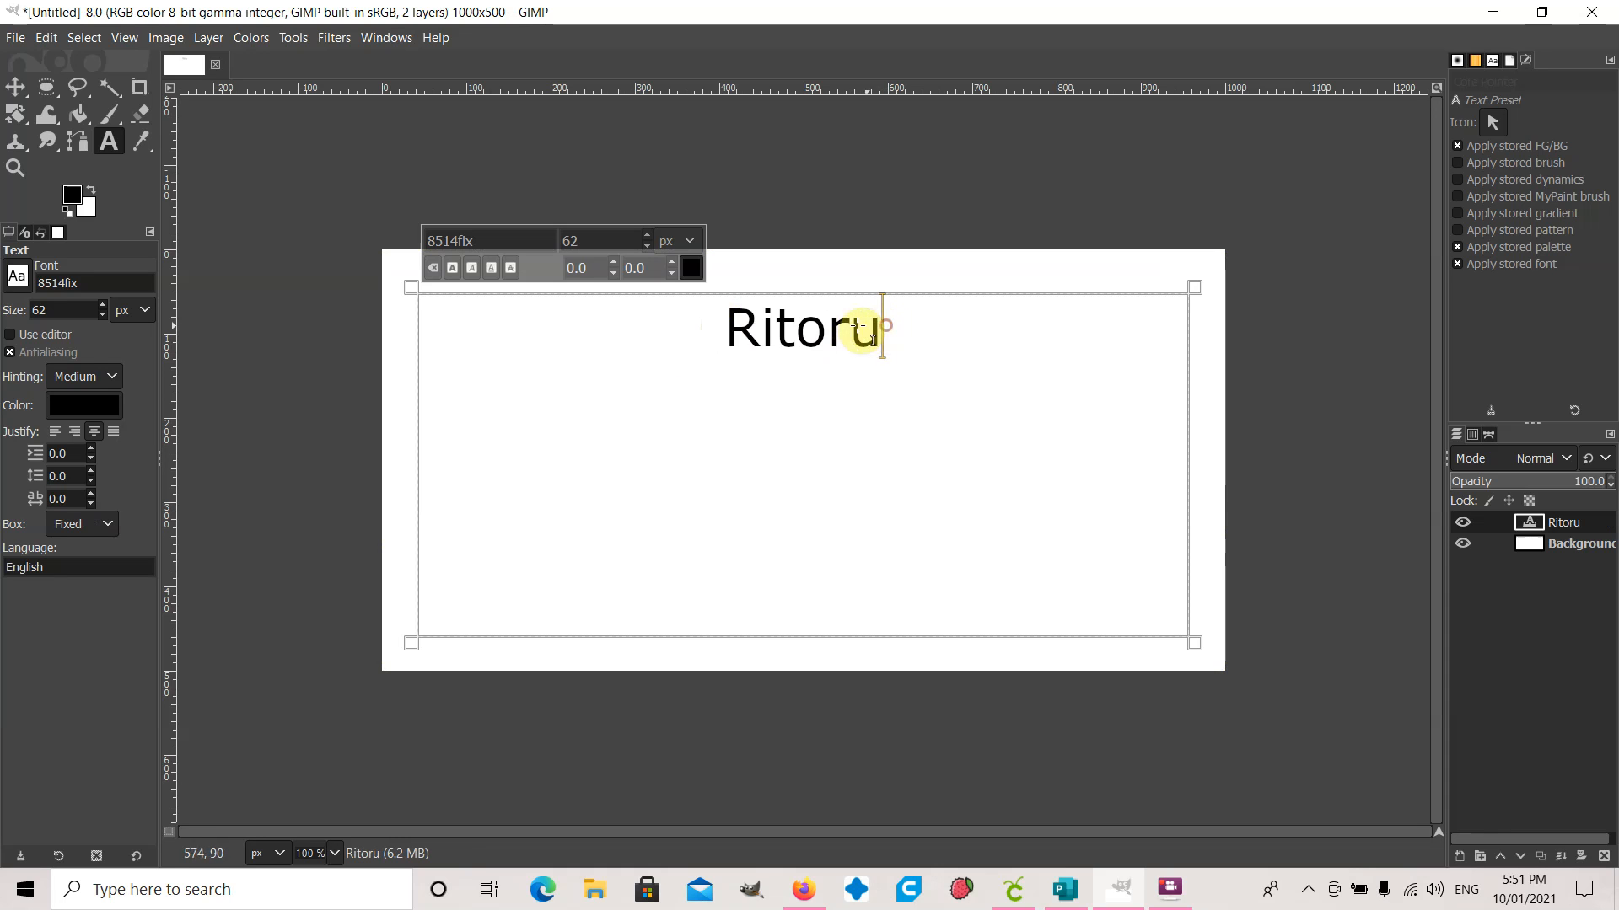
# - Select the whole word Ritoru and change its font to Adinda
pyautogui.moveTo(859, 326); pyautogui.dragTo(719, 333)
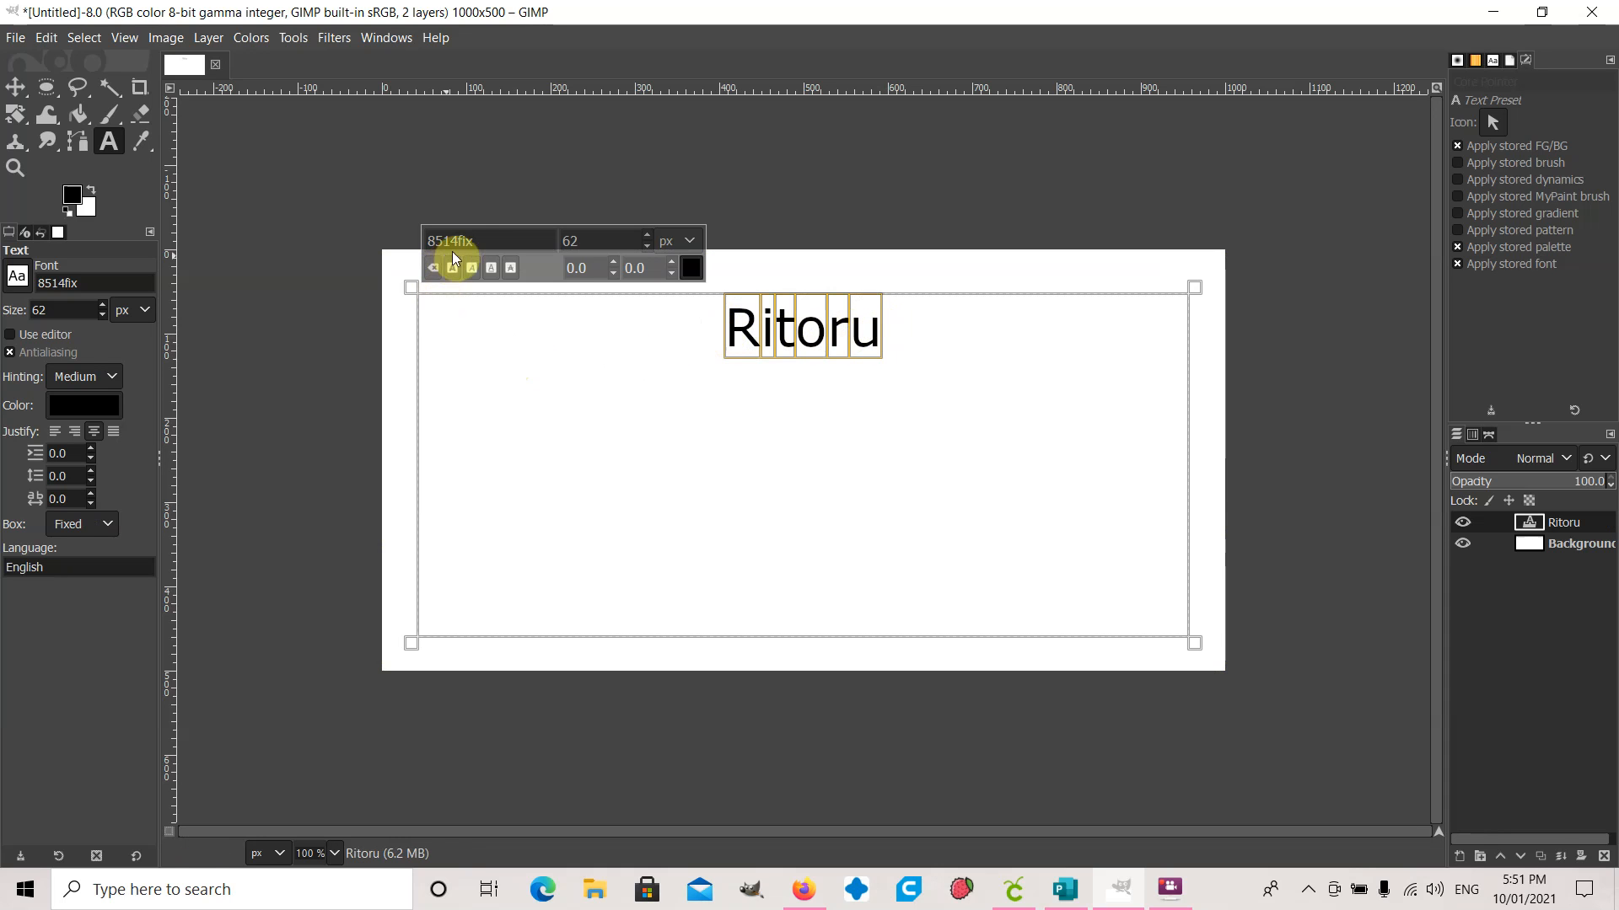
pyautogui.moveTo(480, 243); pyautogui.dragTo(417, 243)
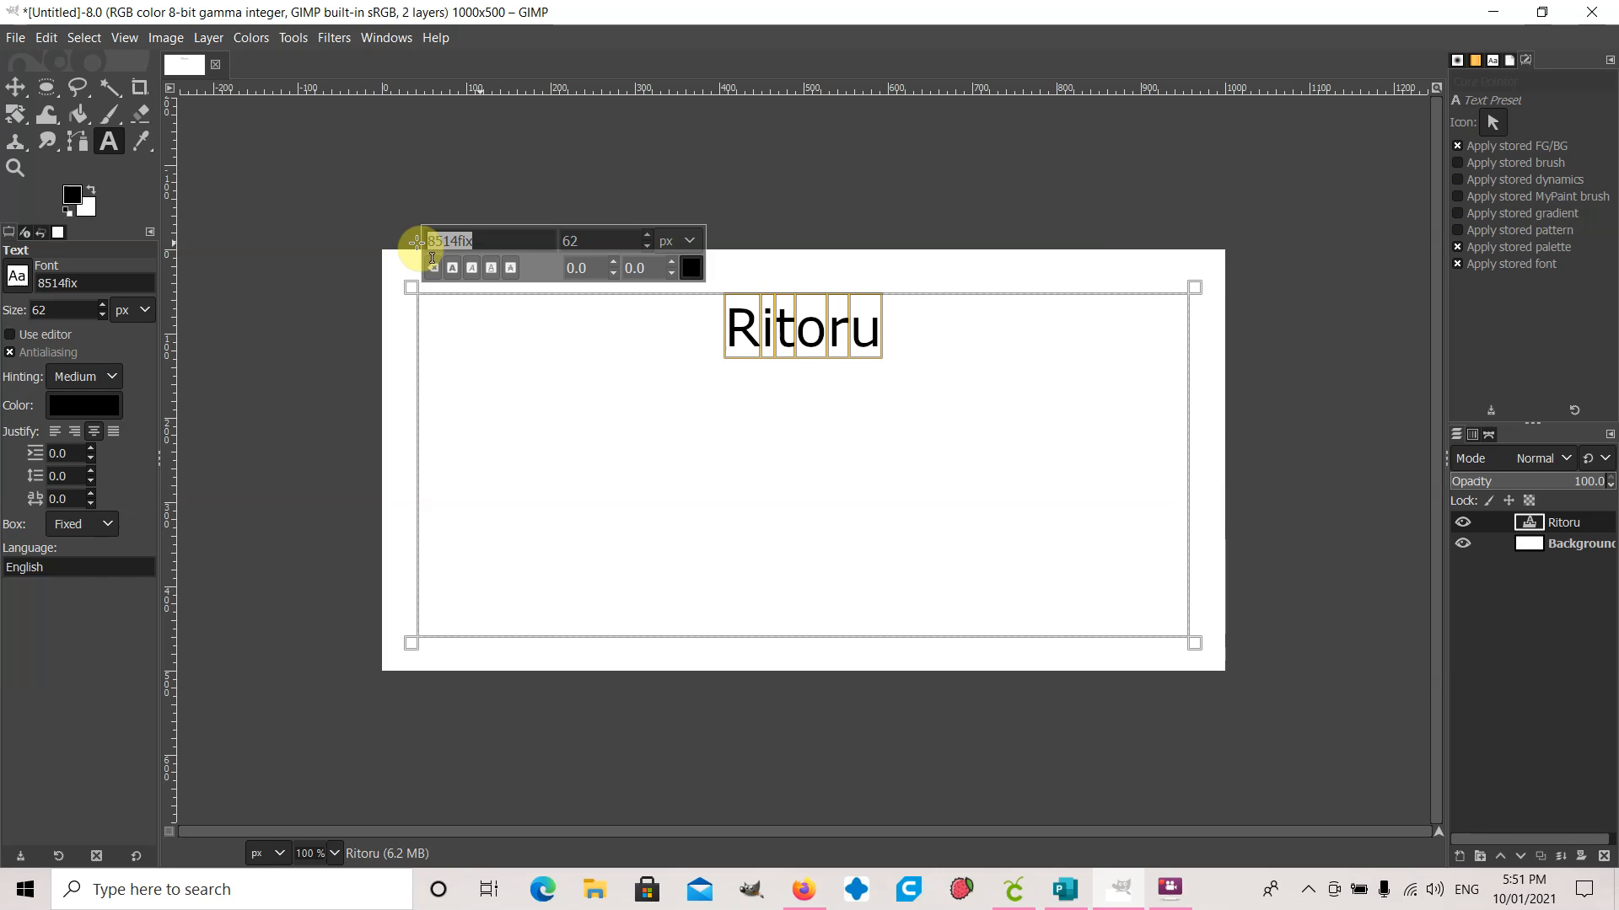
pyautogui.write('ad')
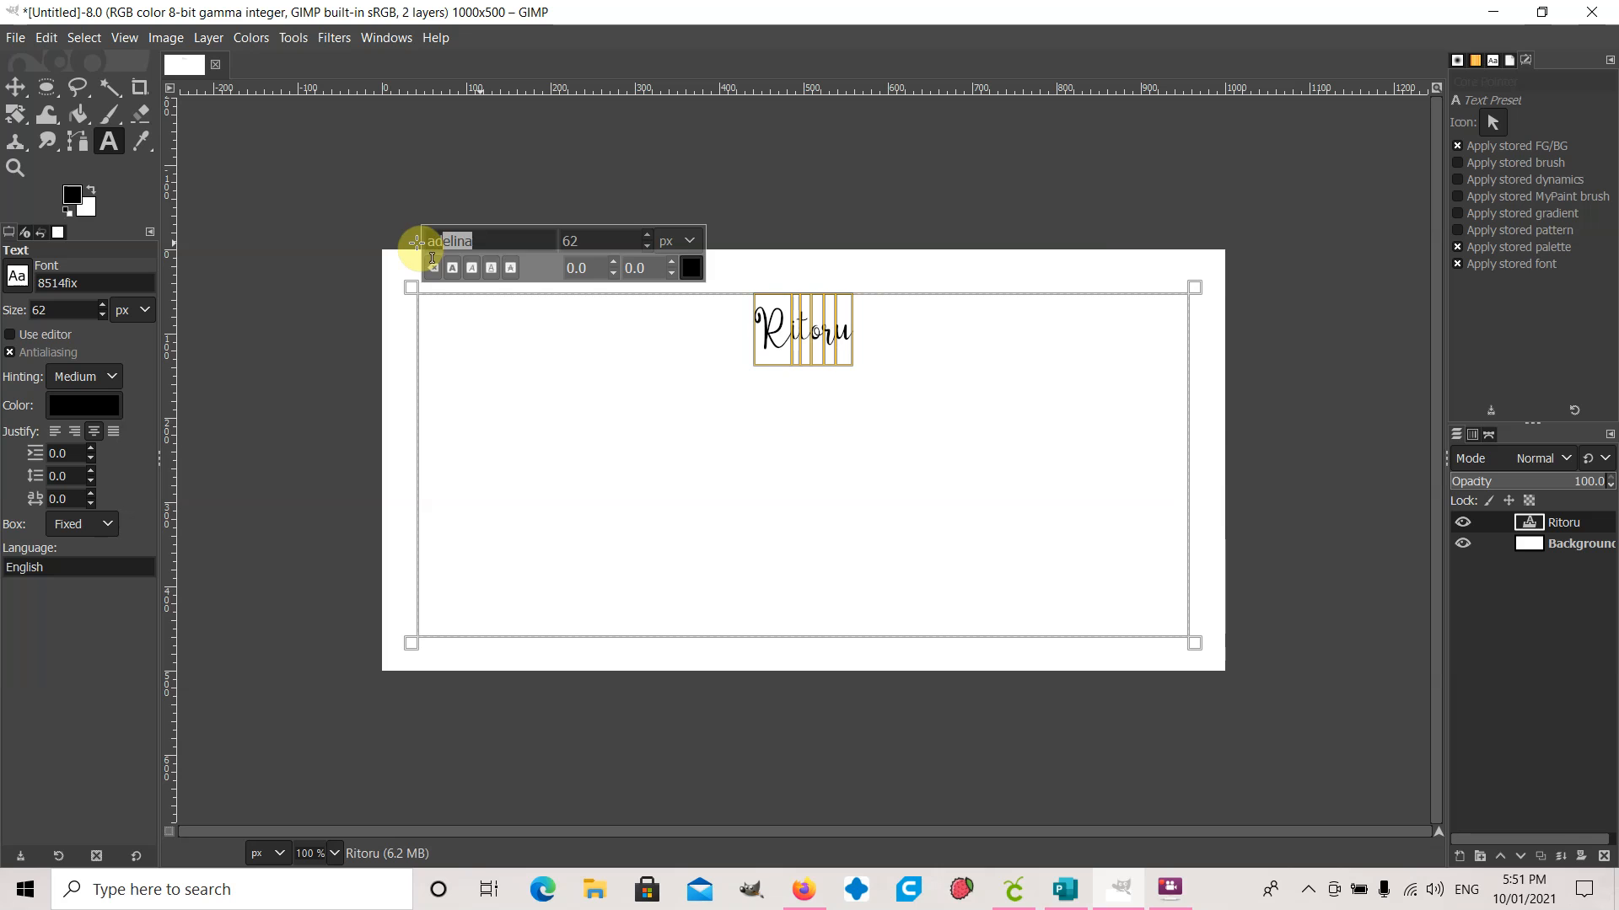
pyautogui.write('d')
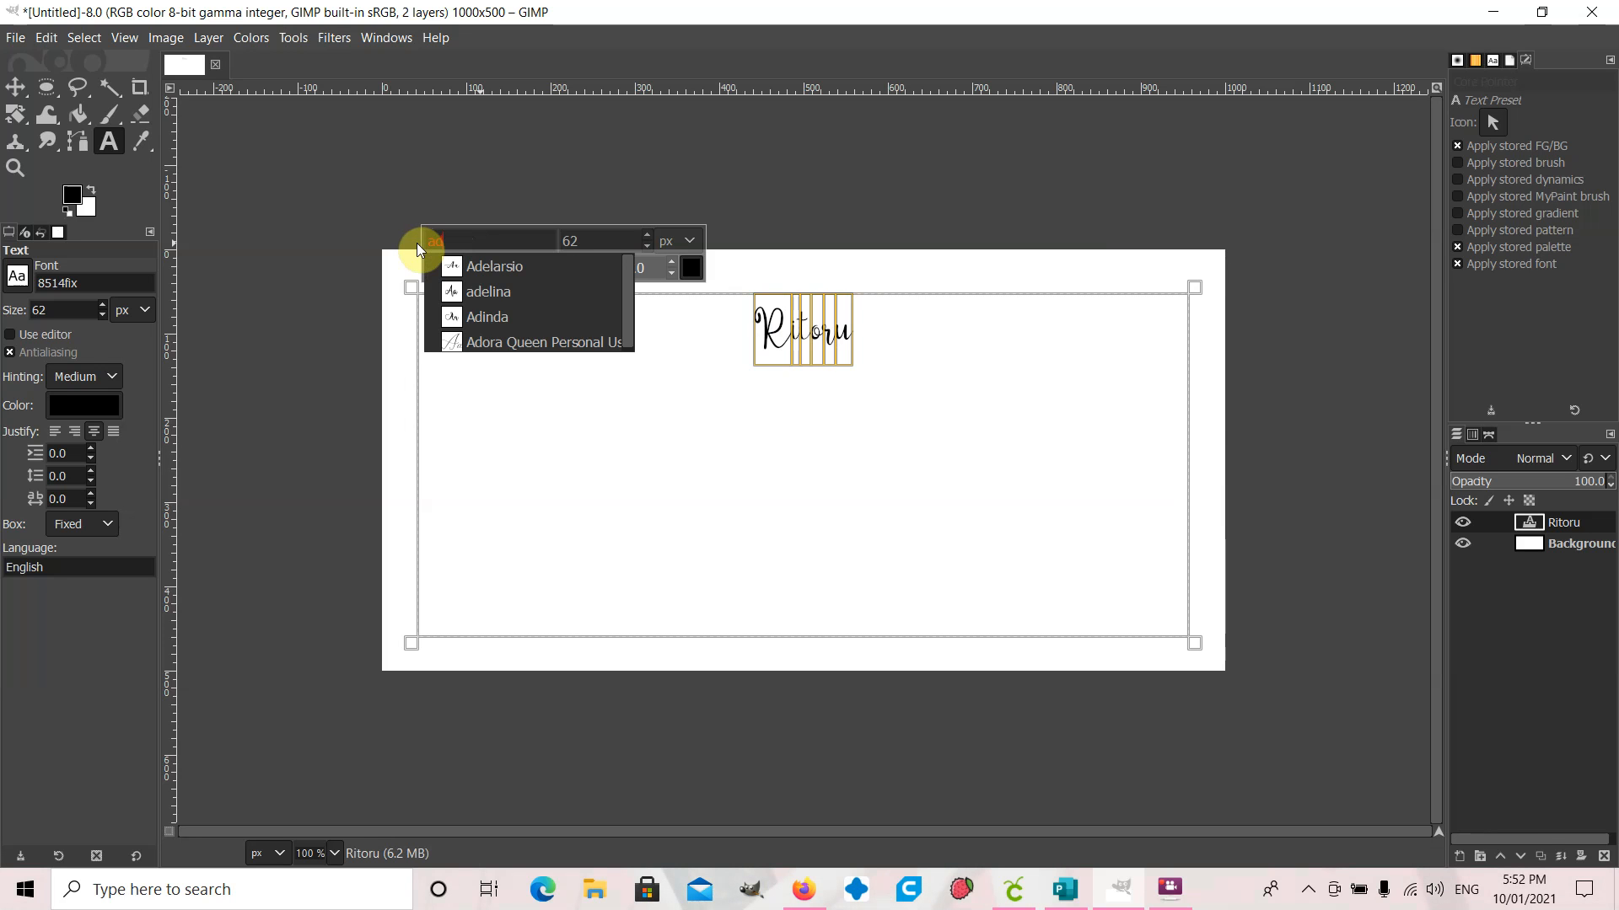
pyautogui.click(489, 319)
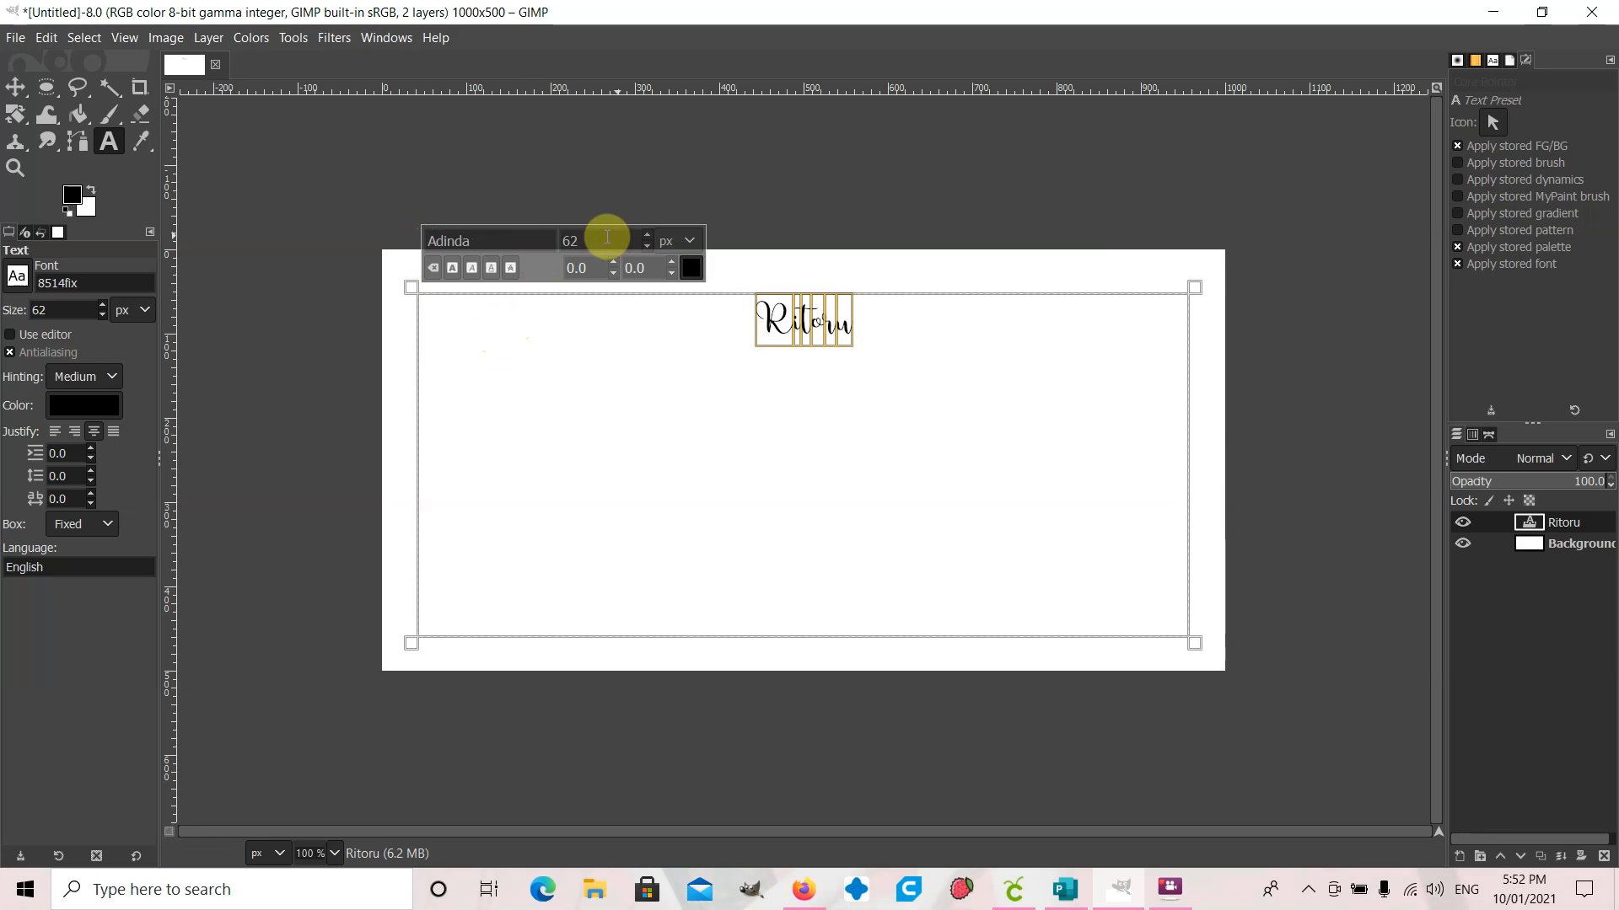
# - Set the font size of the Ritoru text to 410 px and finish editing the text box
pyautogui.click(595, 241)
pyautogui.moveTo(596, 241); pyautogui.dragTo(513, 239)
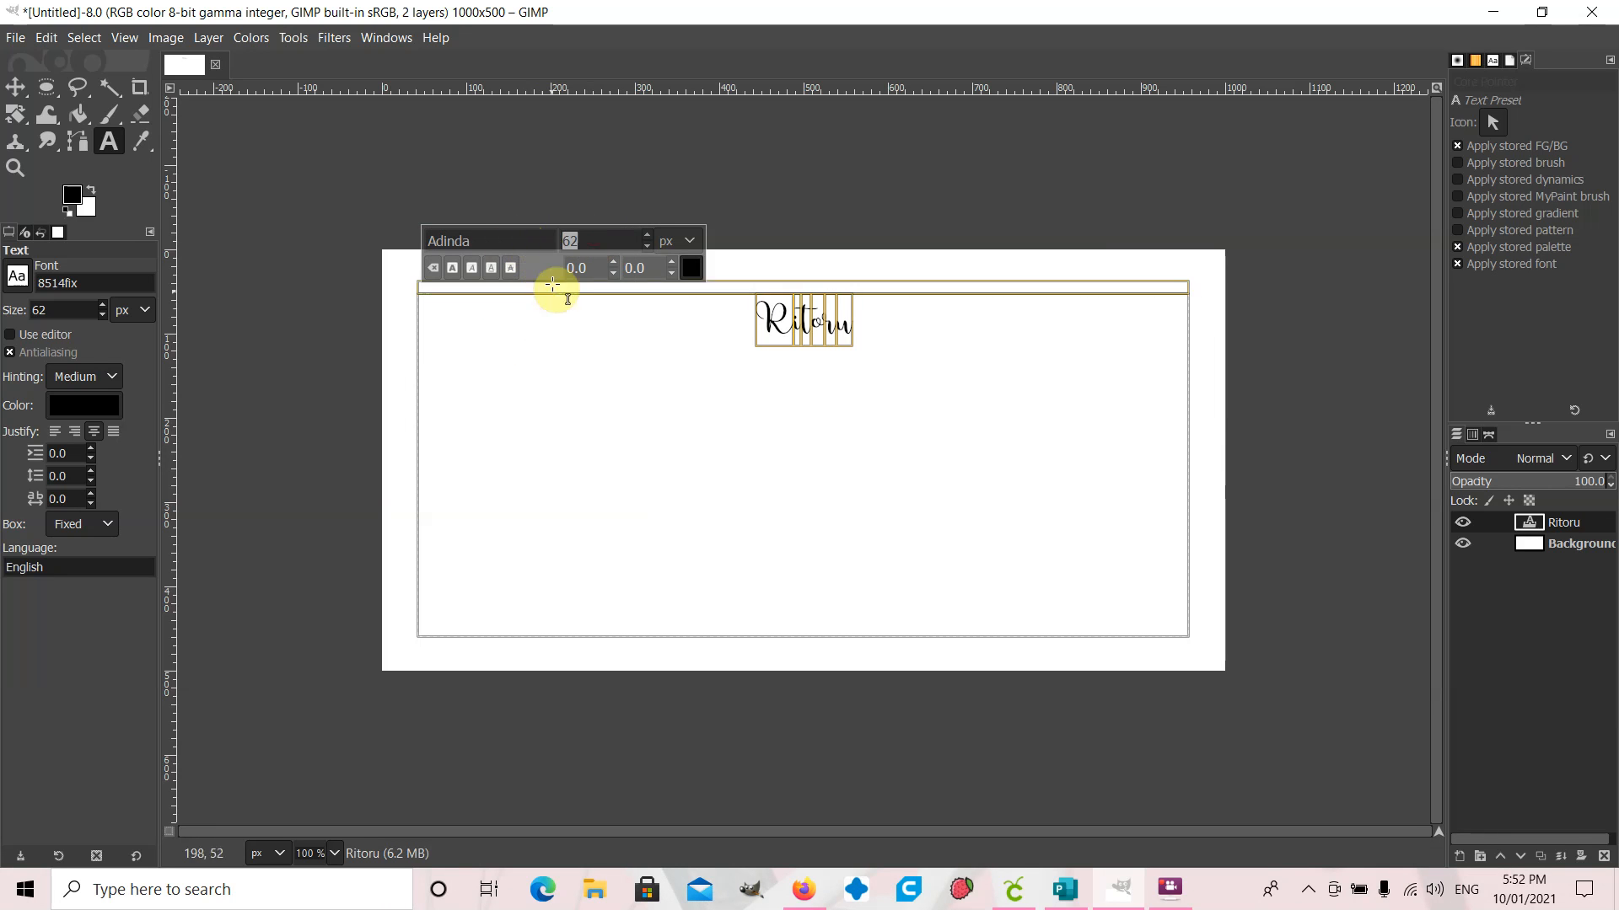
pyautogui.write('410')
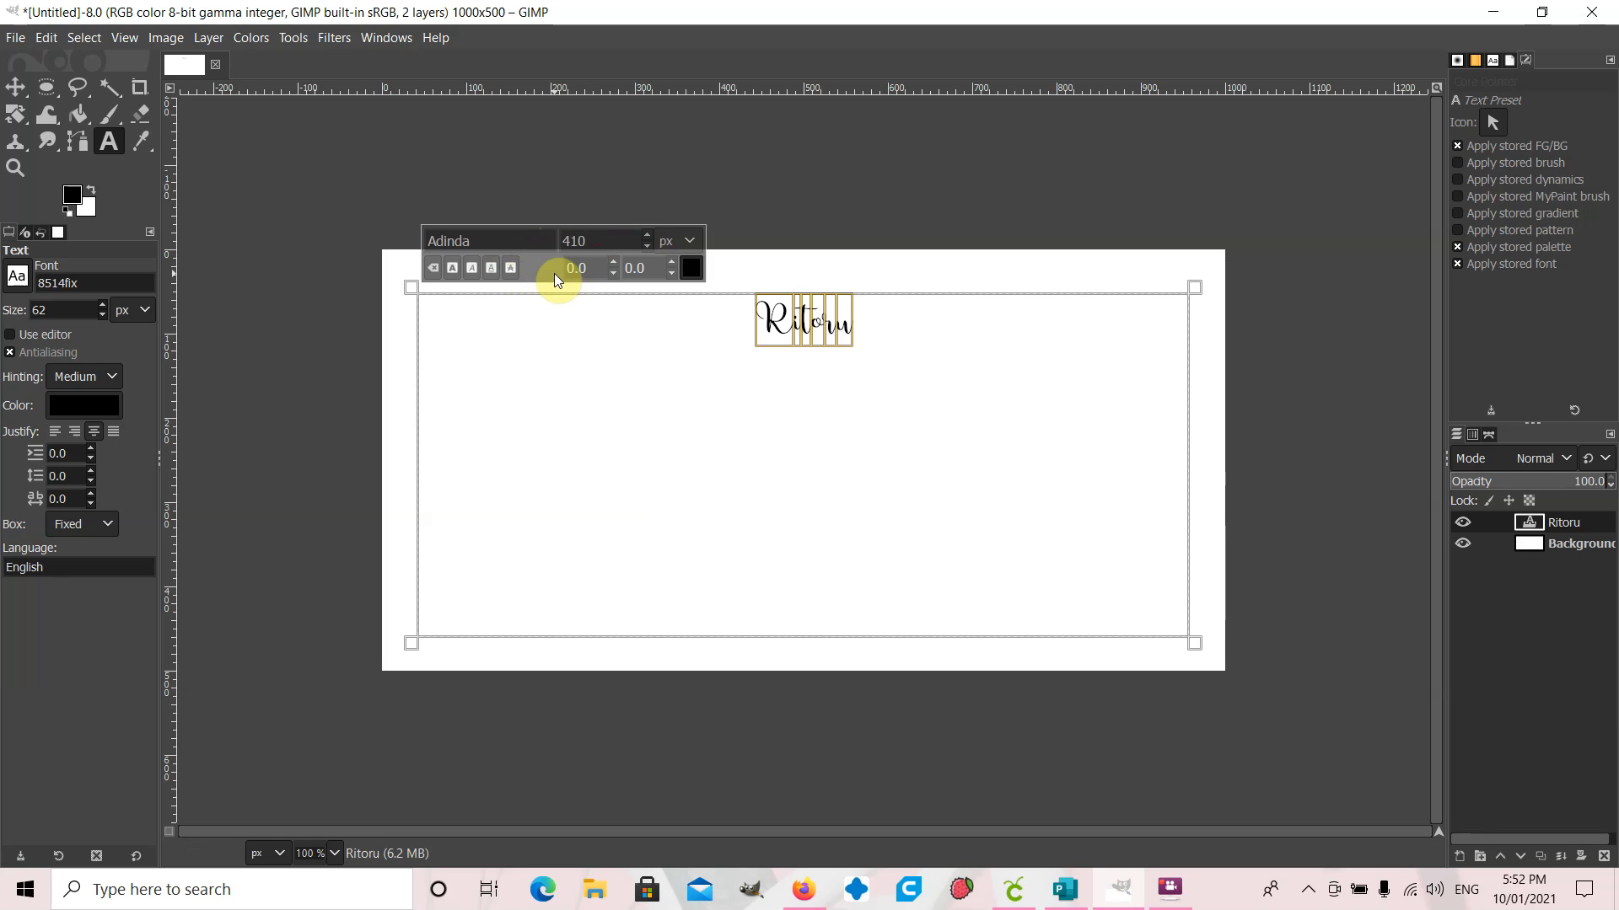
pyautogui.press('Return')
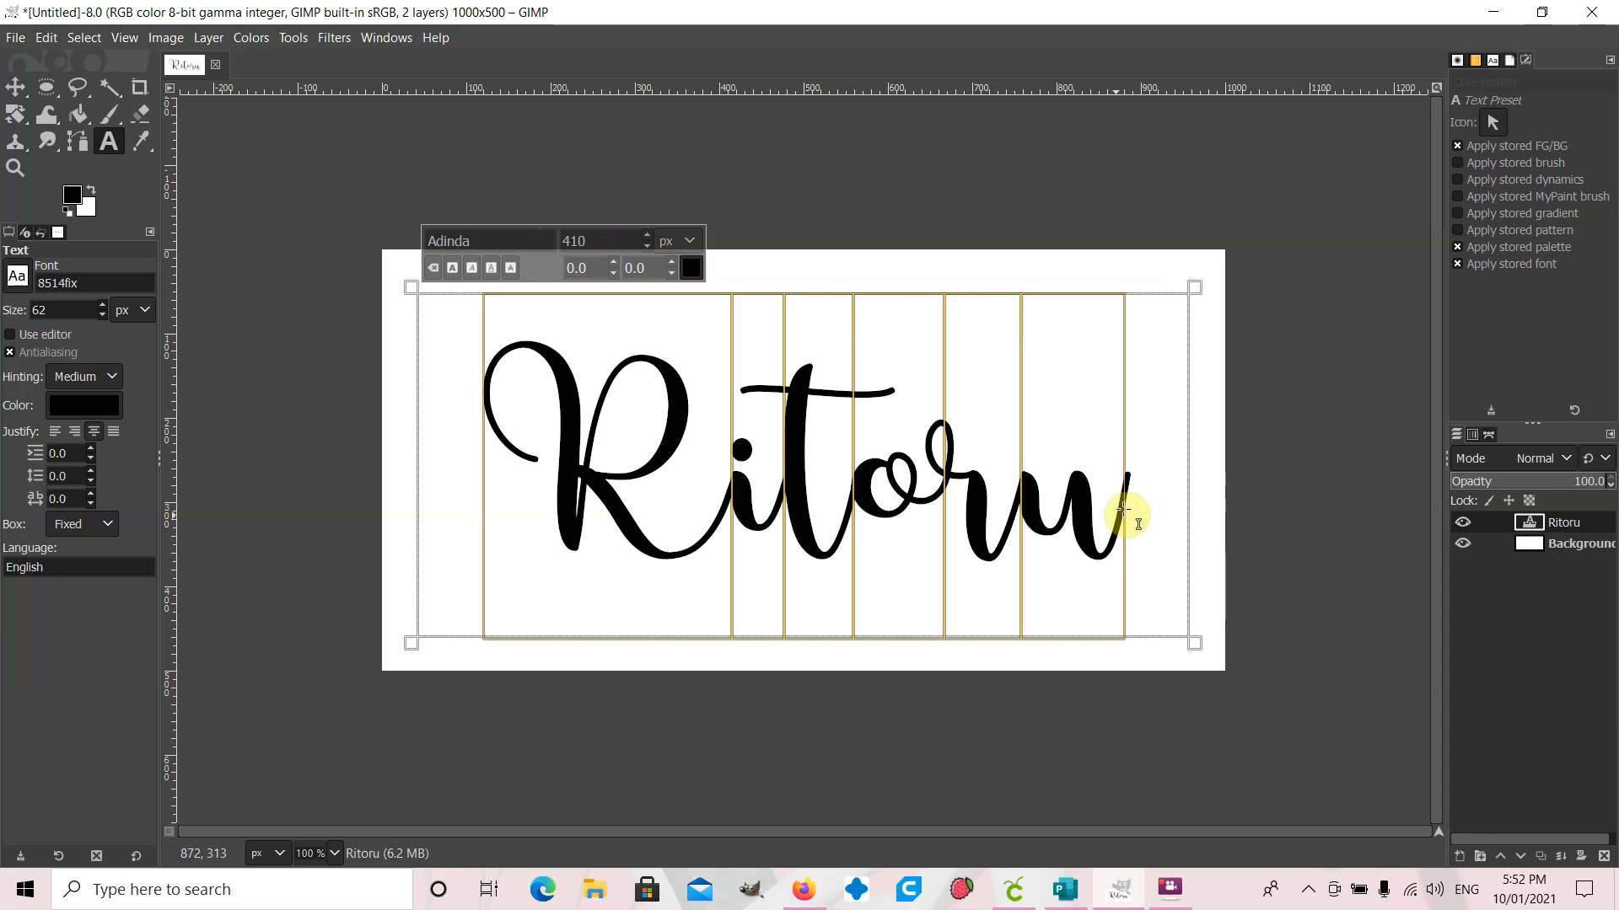
pyautogui.click(1293, 432)
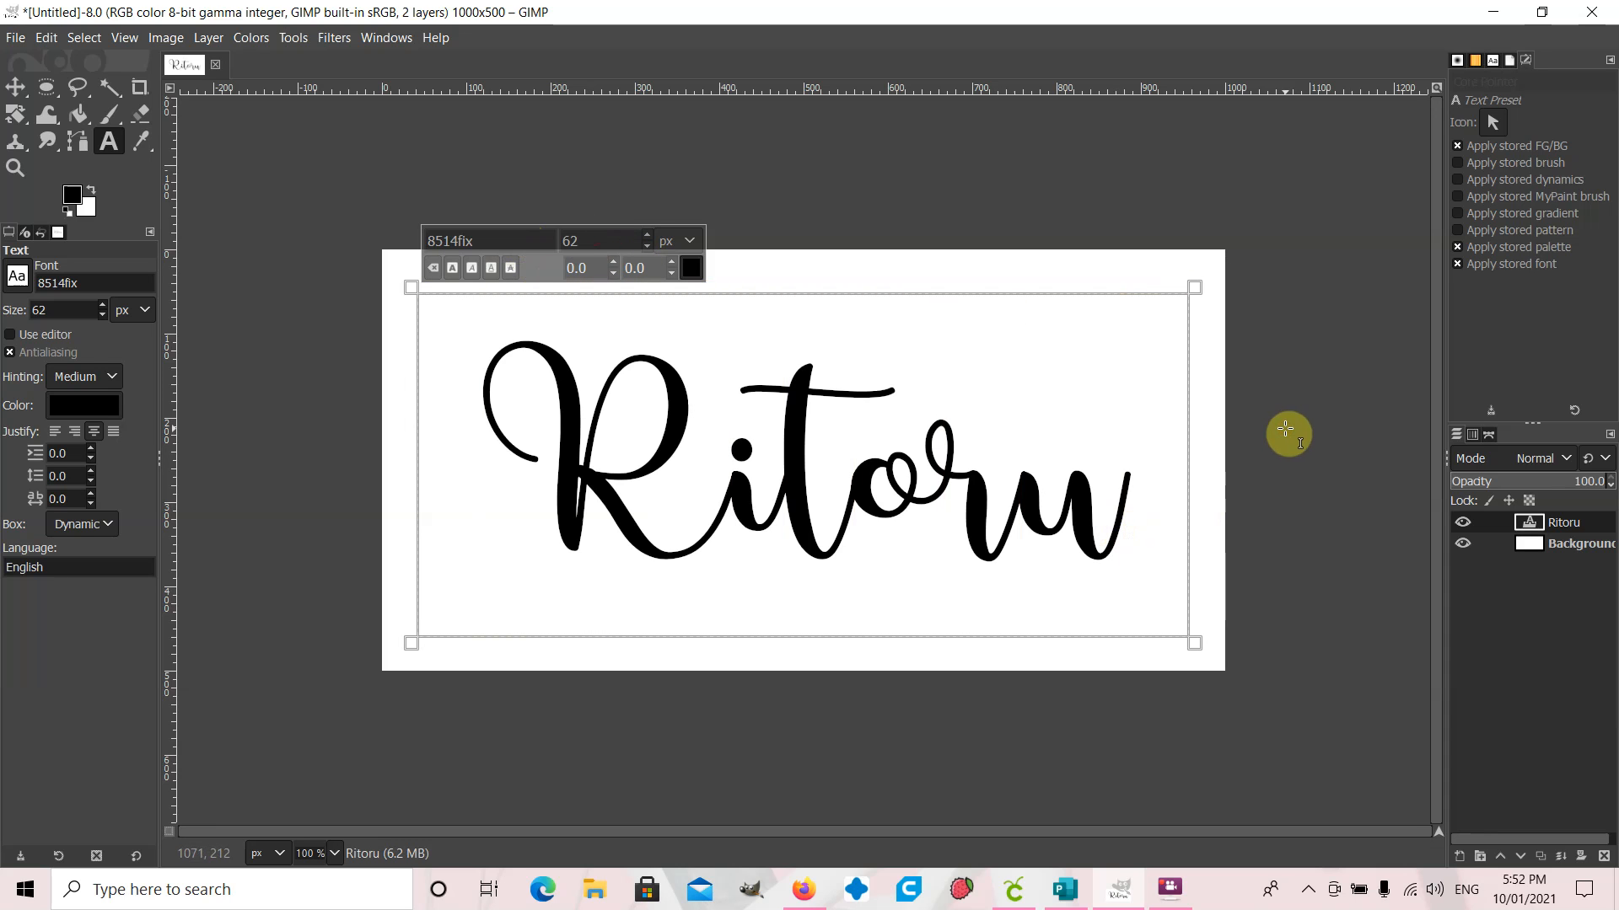
pyautogui.click(1284, 428)
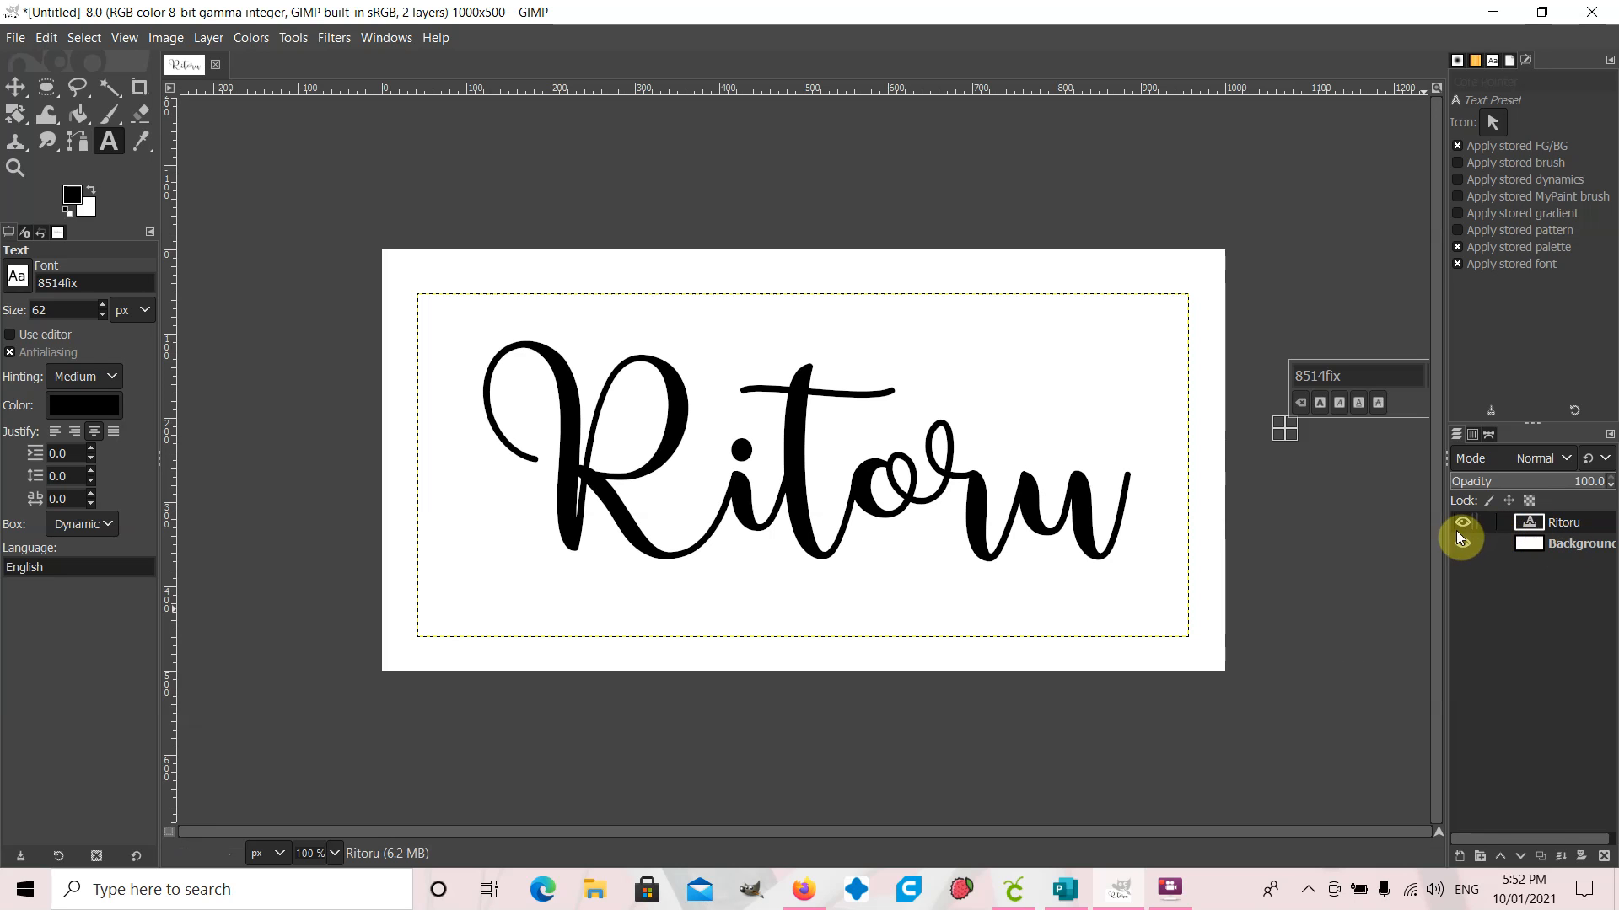
# - Convert the Ritoru text layer to a path
pyautogui.rightClick(1524, 525)
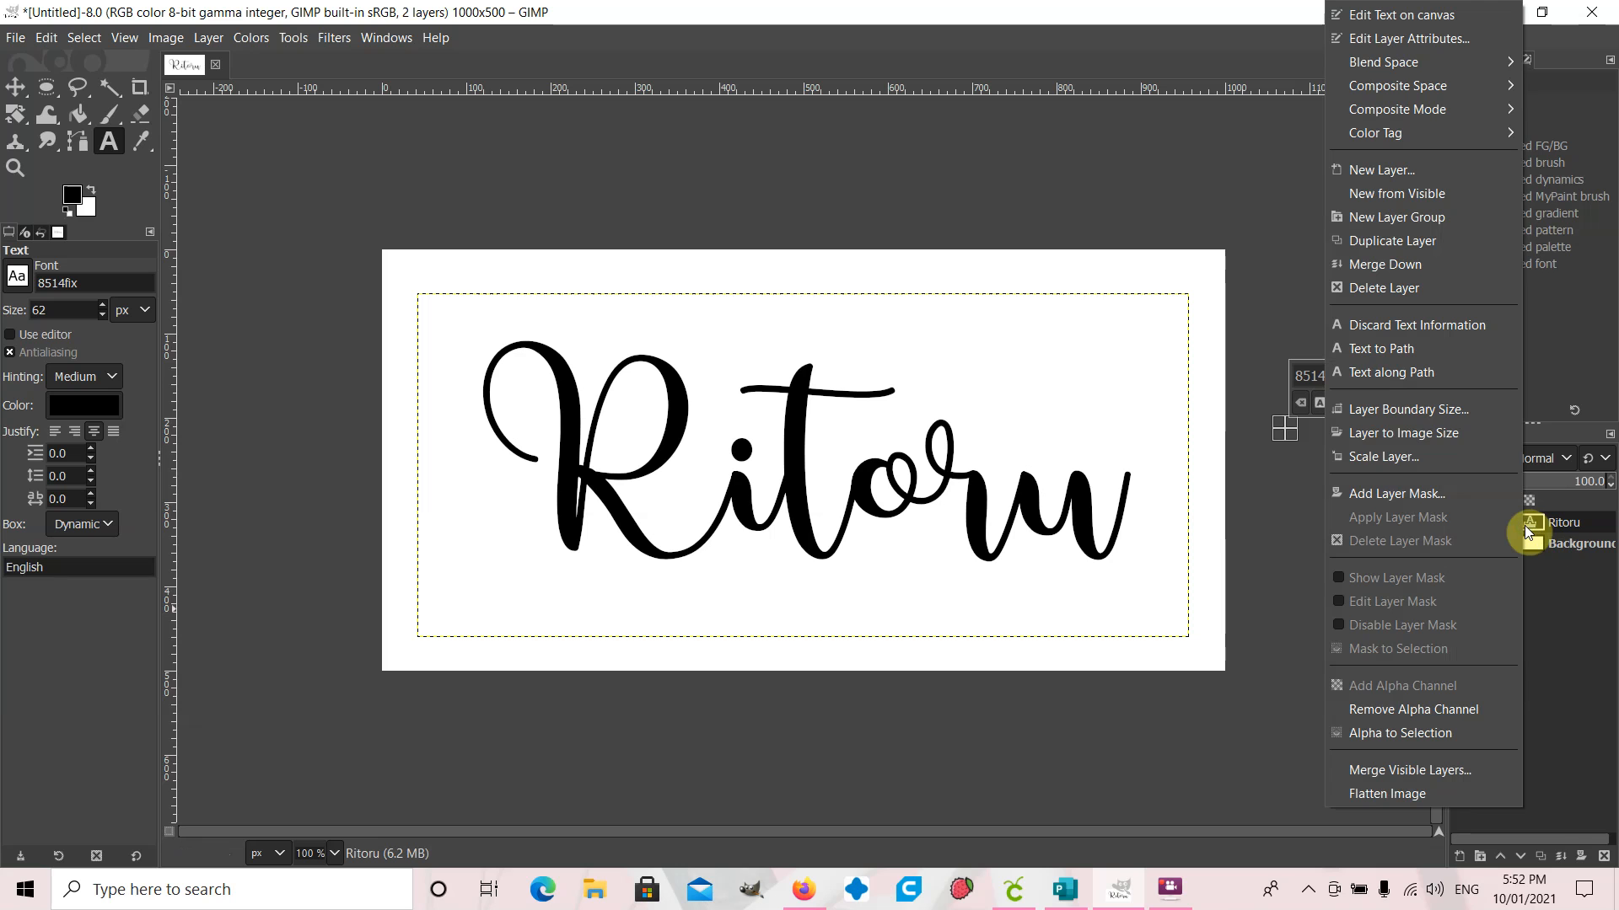
pyautogui.click(1368, 356)
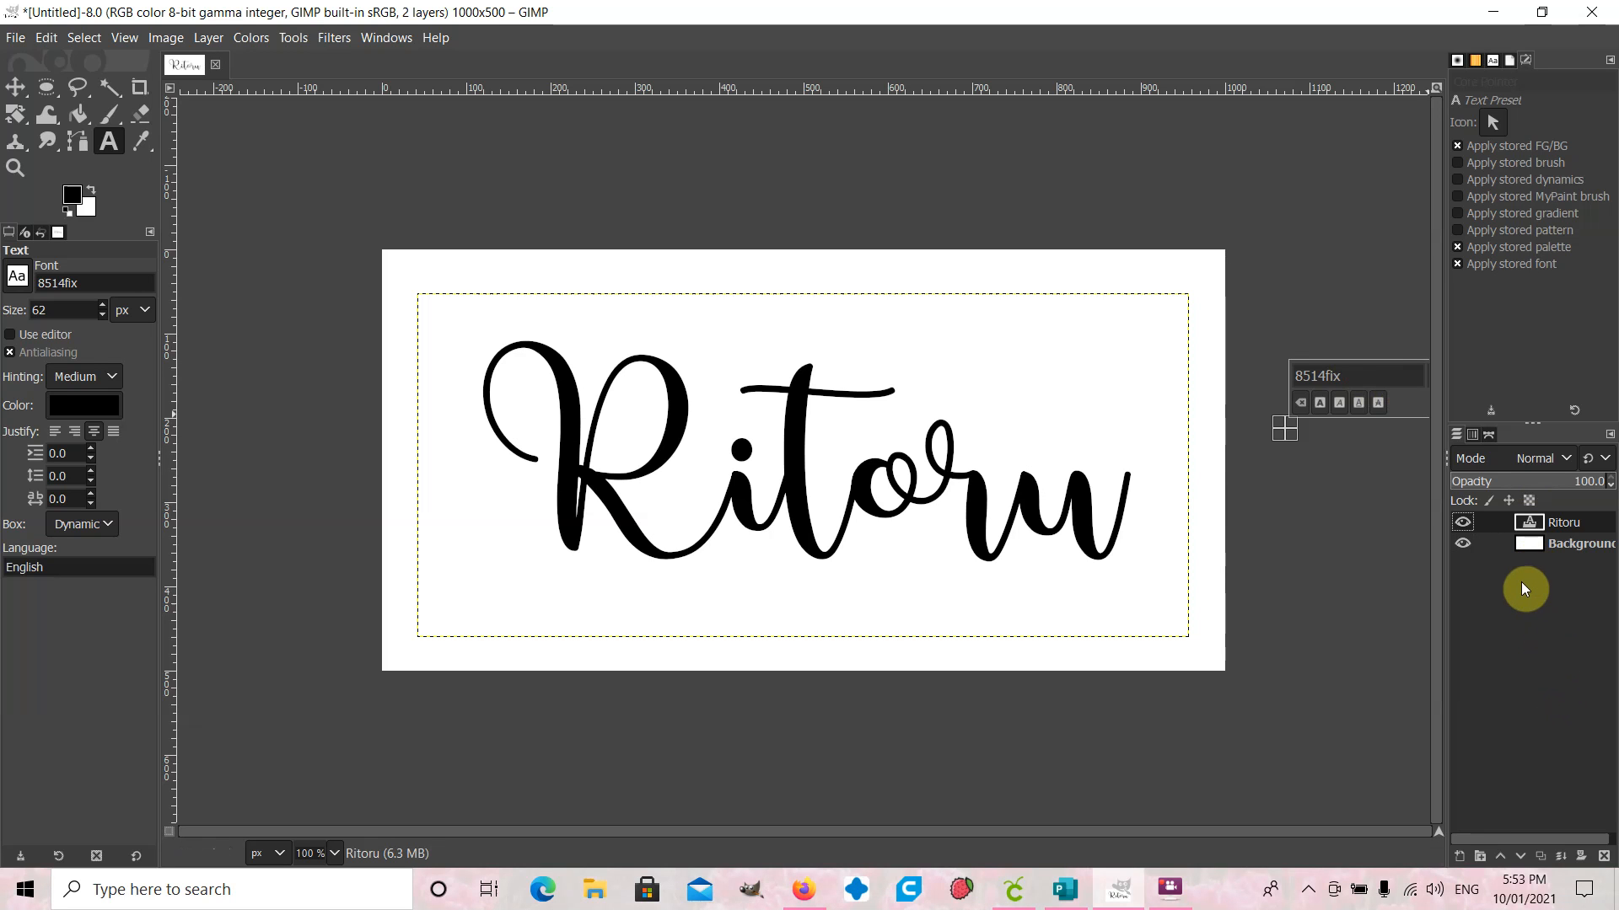
# - Delete the white Background layer so that only the Ritoru text layer is left on transparency
pyautogui.click(1538, 550)
pyautogui.rightClick(1539, 544)
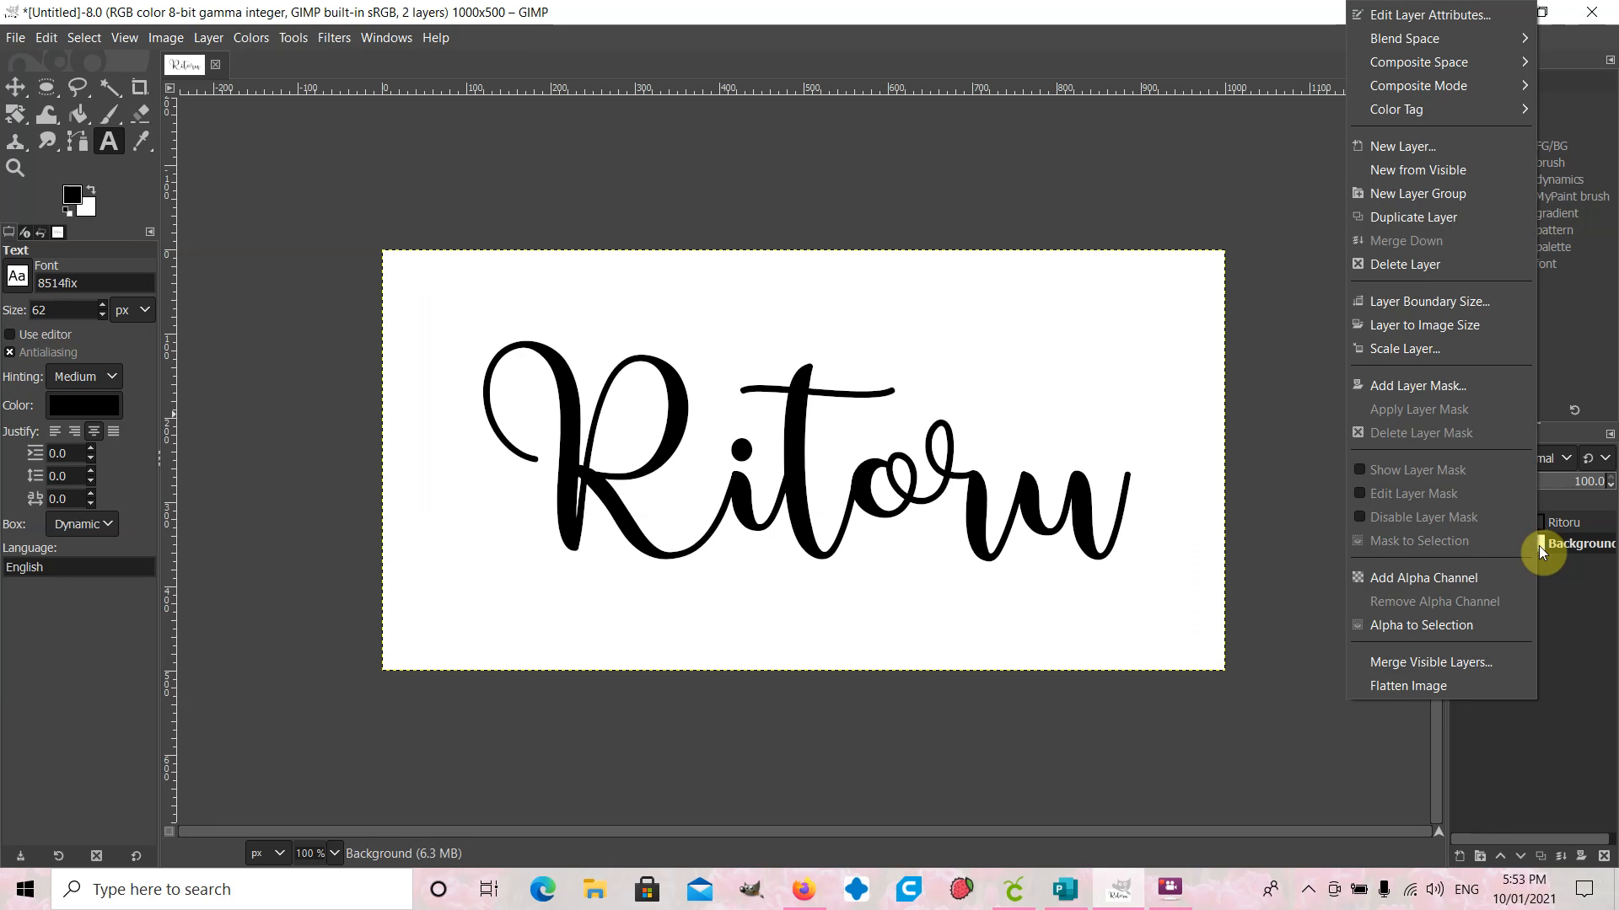
pyautogui.click(1383, 271)
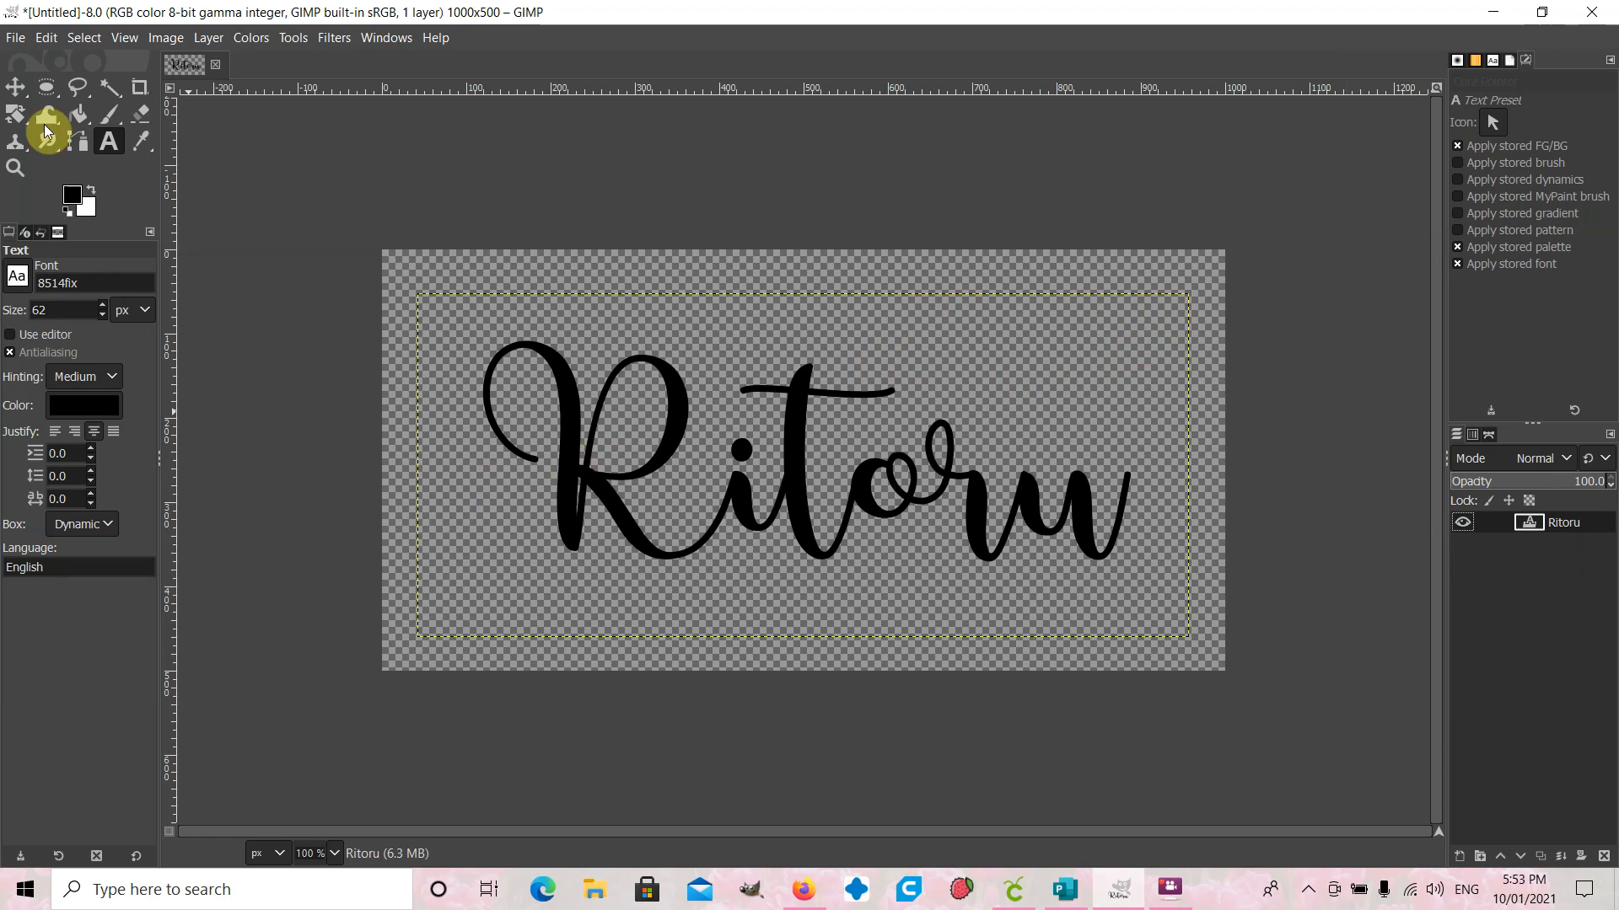
# - Export the image to the Desktop as a GIF image named ritoru.gif with the default GIF options
pyautogui.click(16, 38)
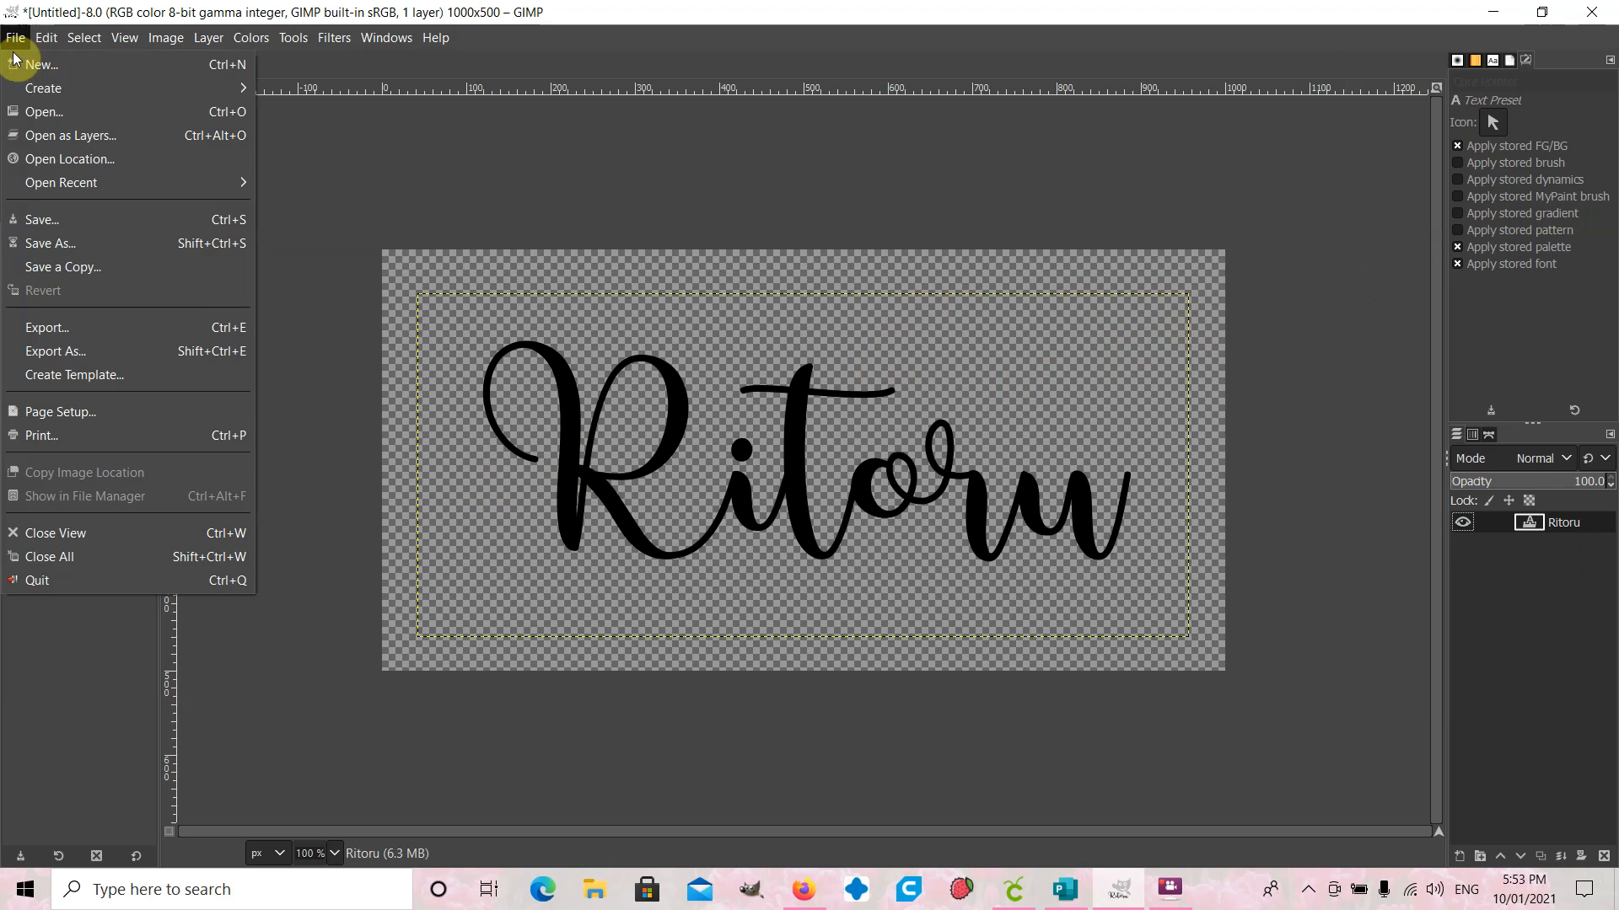
pyautogui.click(65, 352)
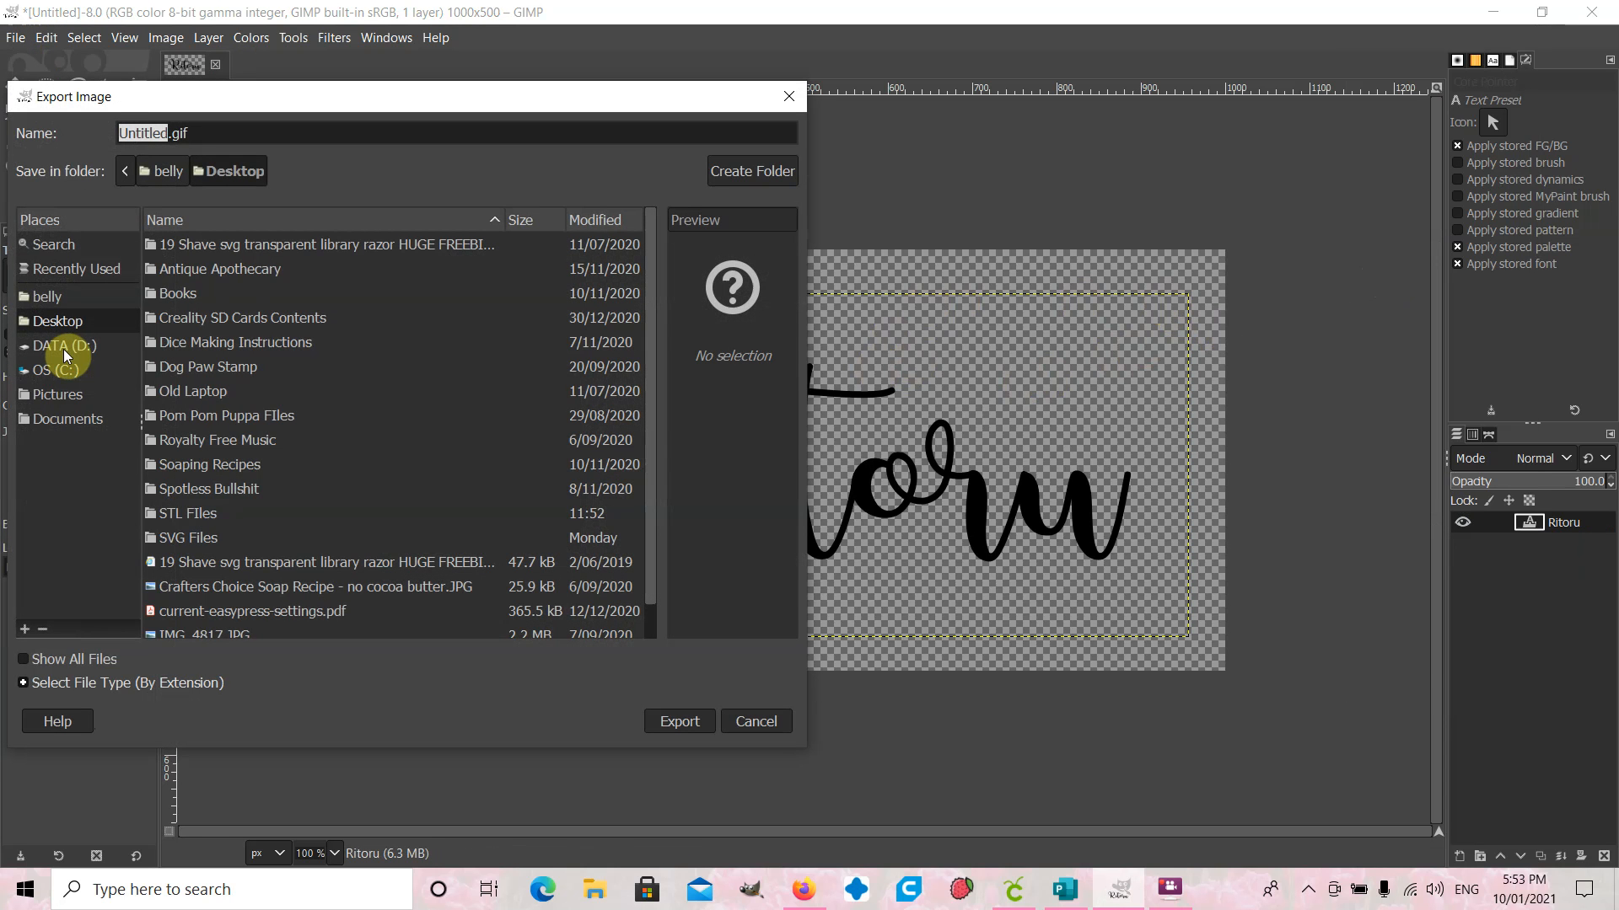
pyautogui.click(65, 685)
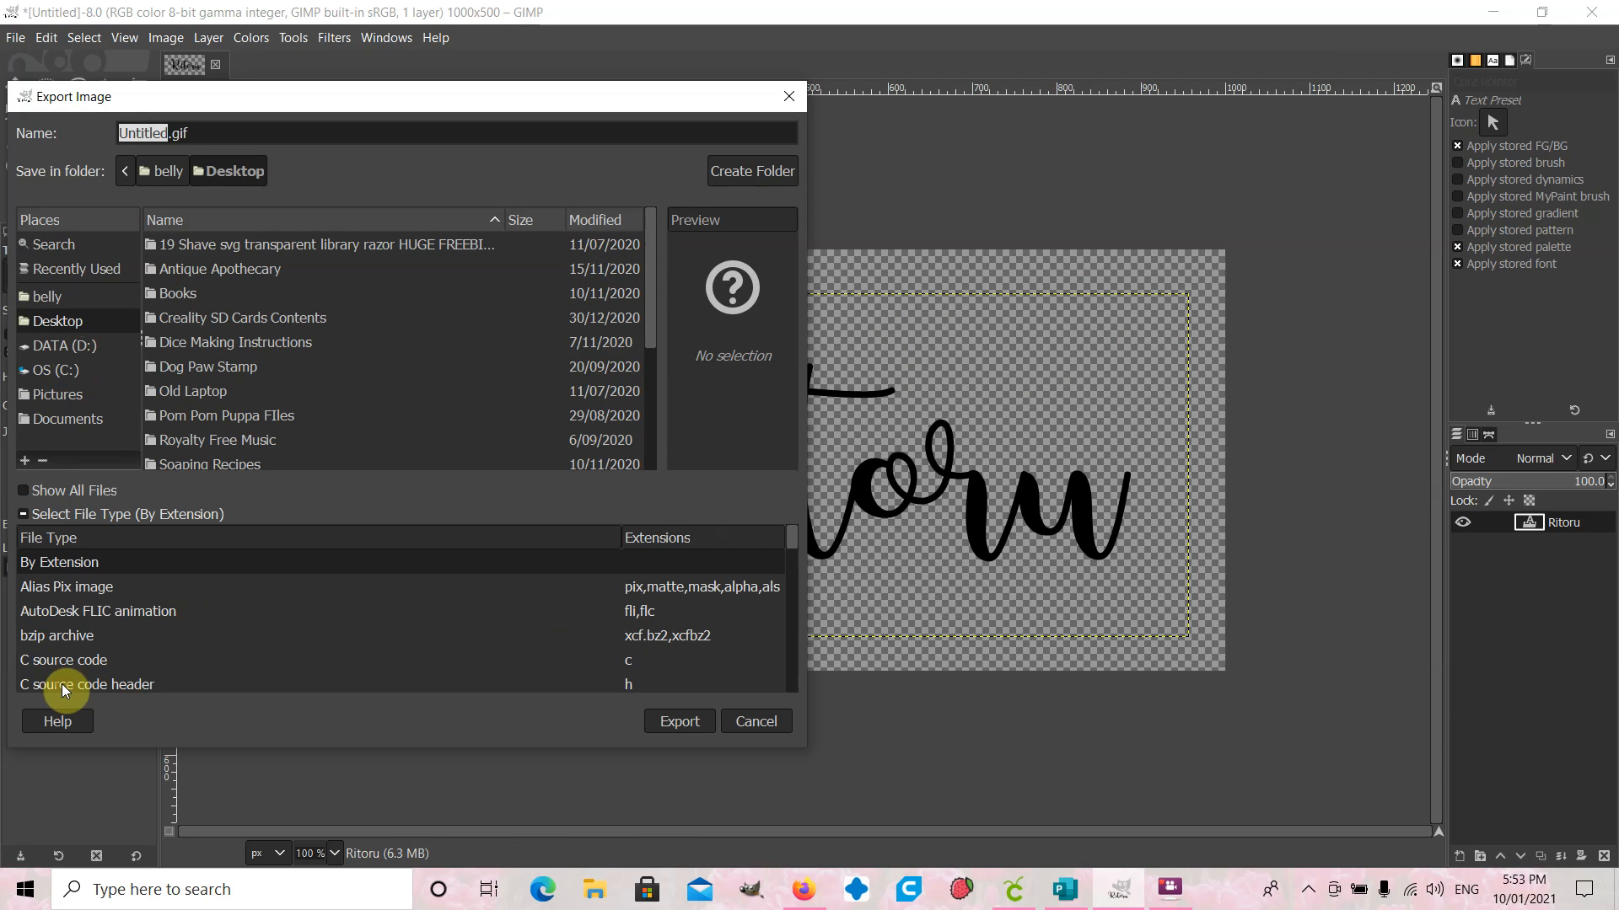
pyautogui.scroll(-4, 108, 615)
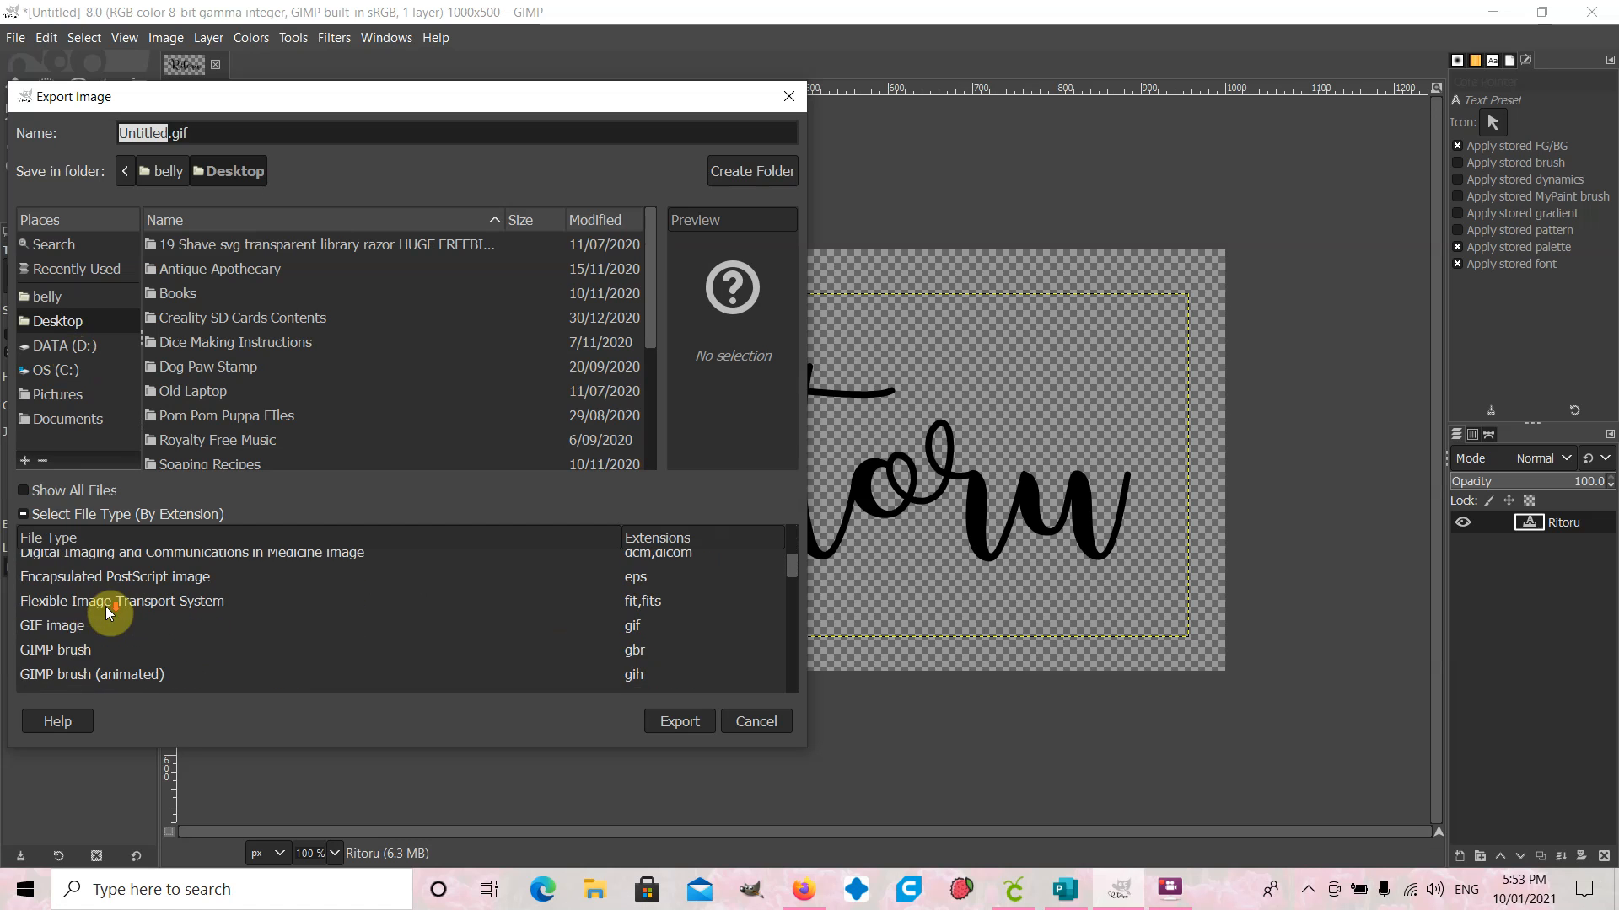
pyautogui.click(65, 628)
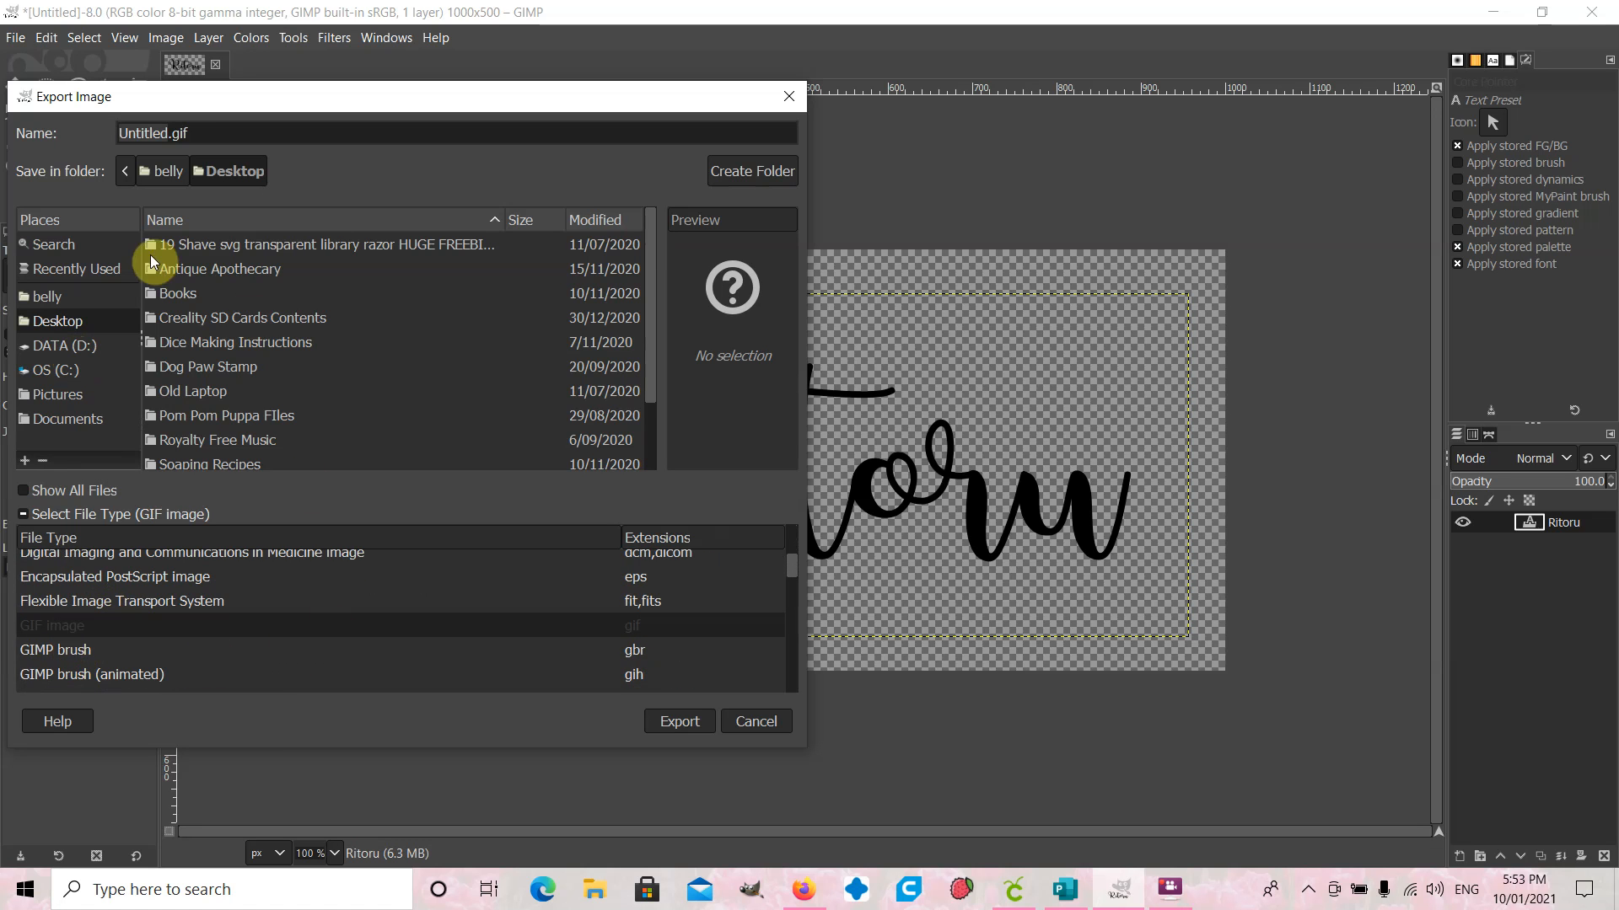
pyautogui.click(169, 135)
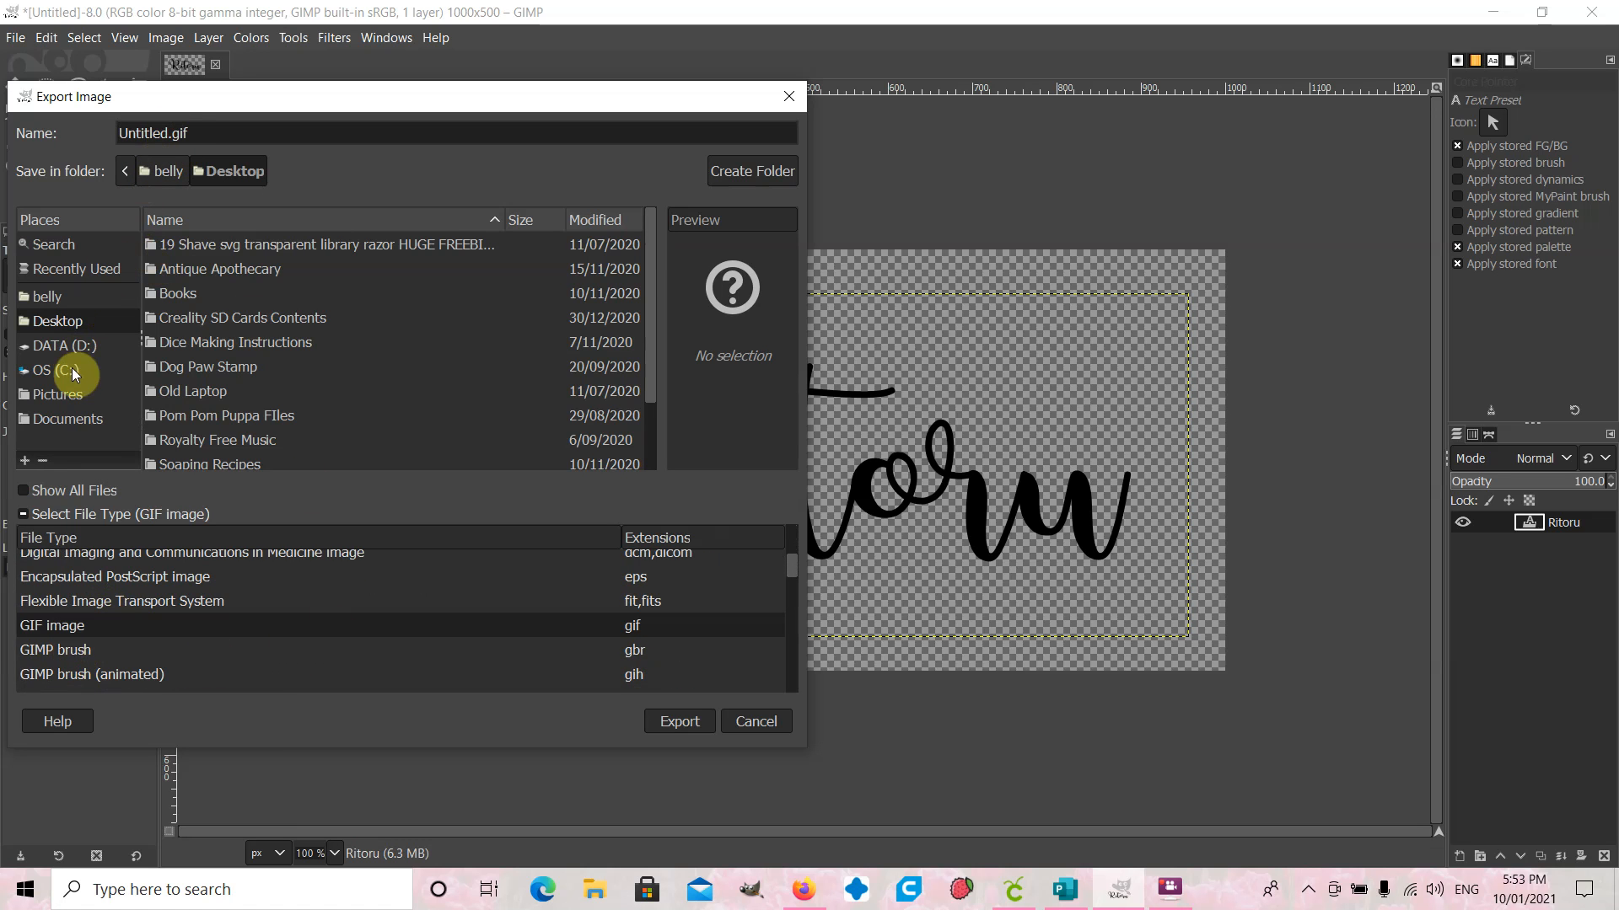
pyautogui.moveTo(171, 135); pyautogui.dragTo(13, 135)
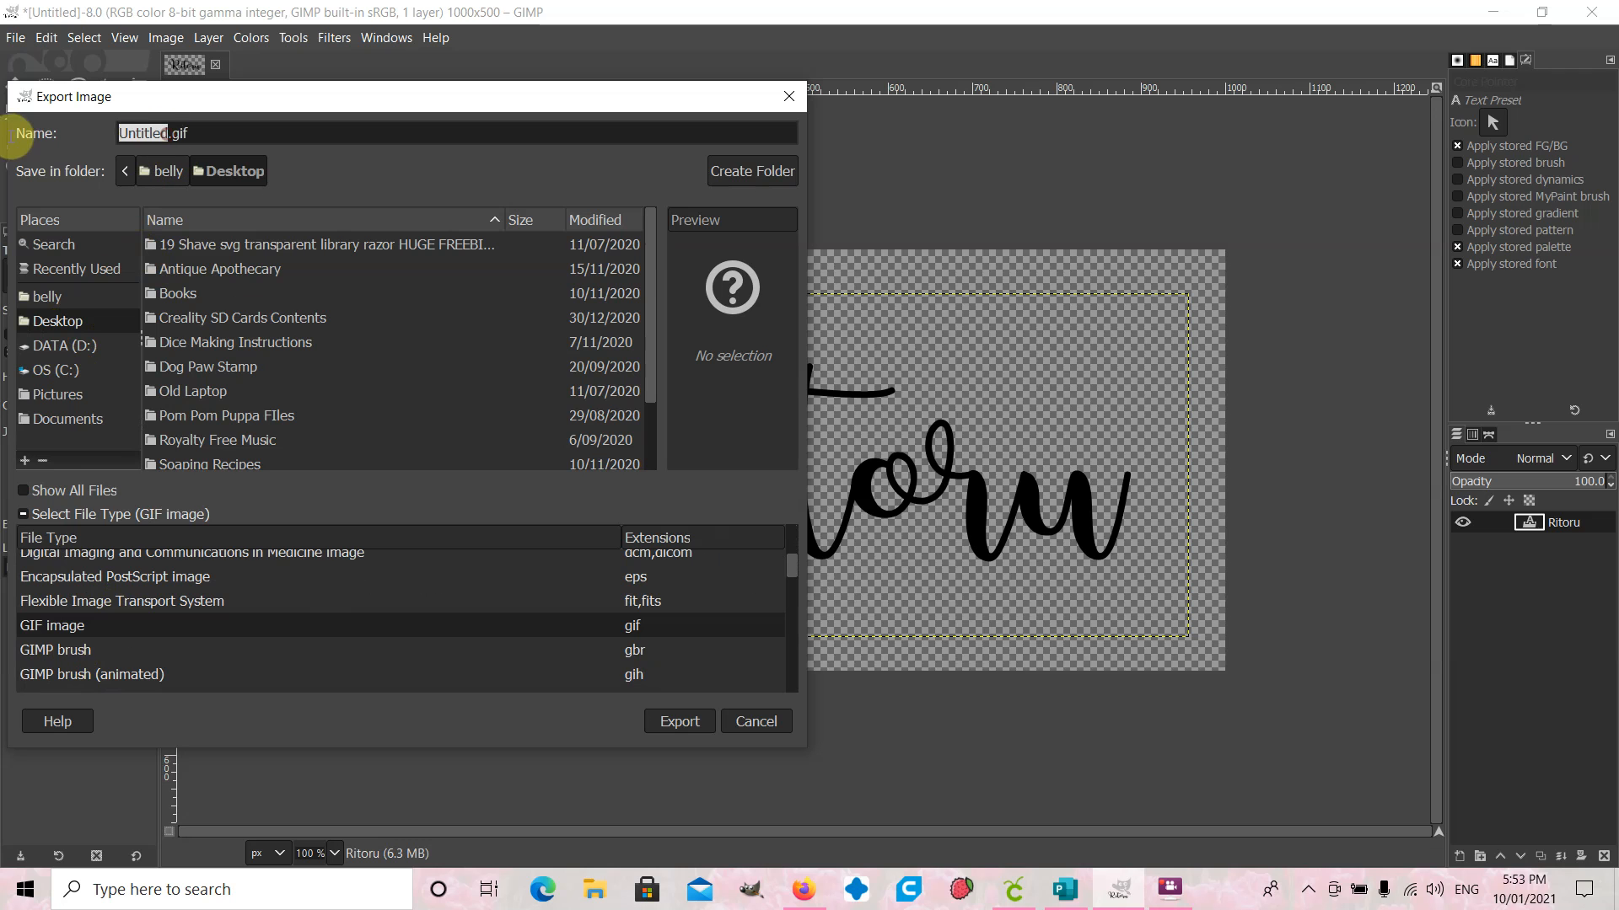
pyautogui.write('ritoru')
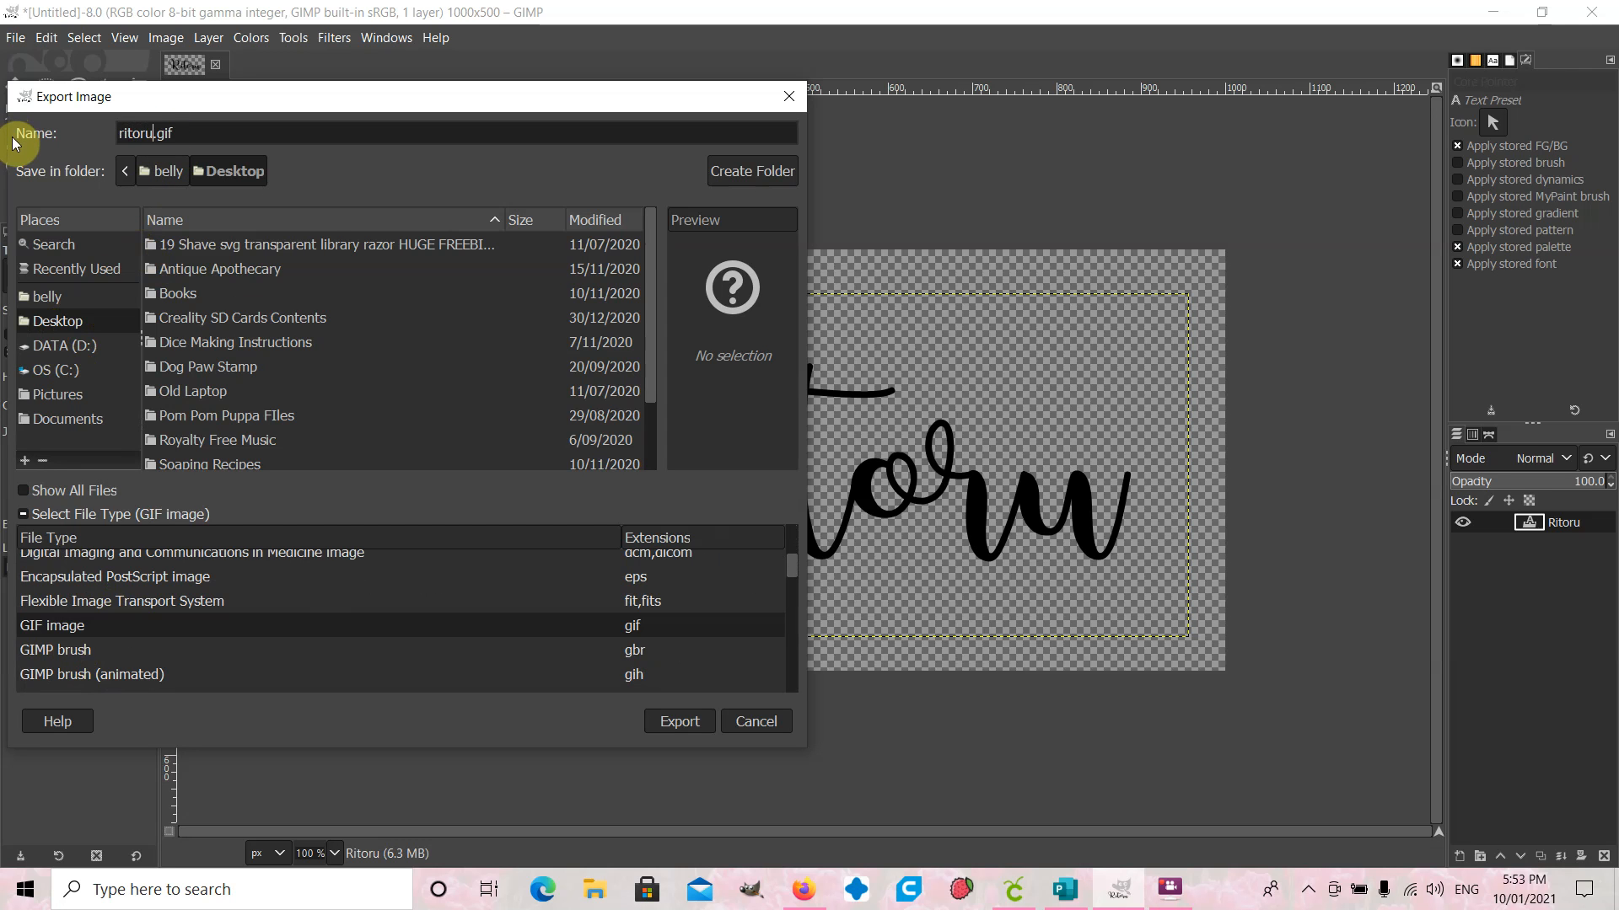
pyautogui.click(682, 723)
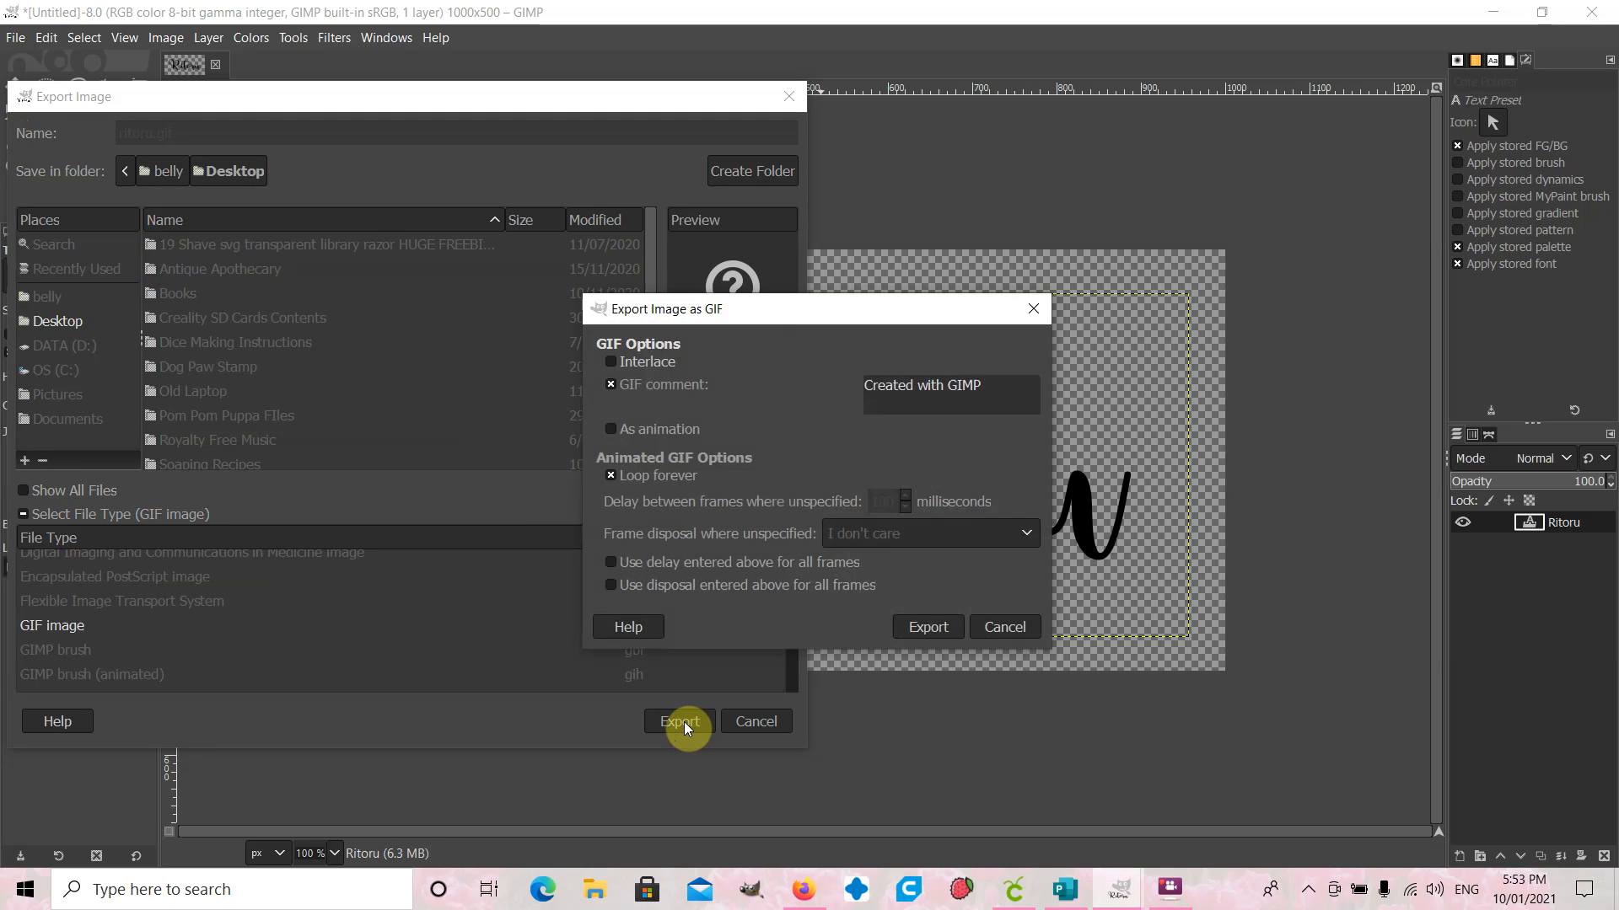
pyautogui.click(938, 629)
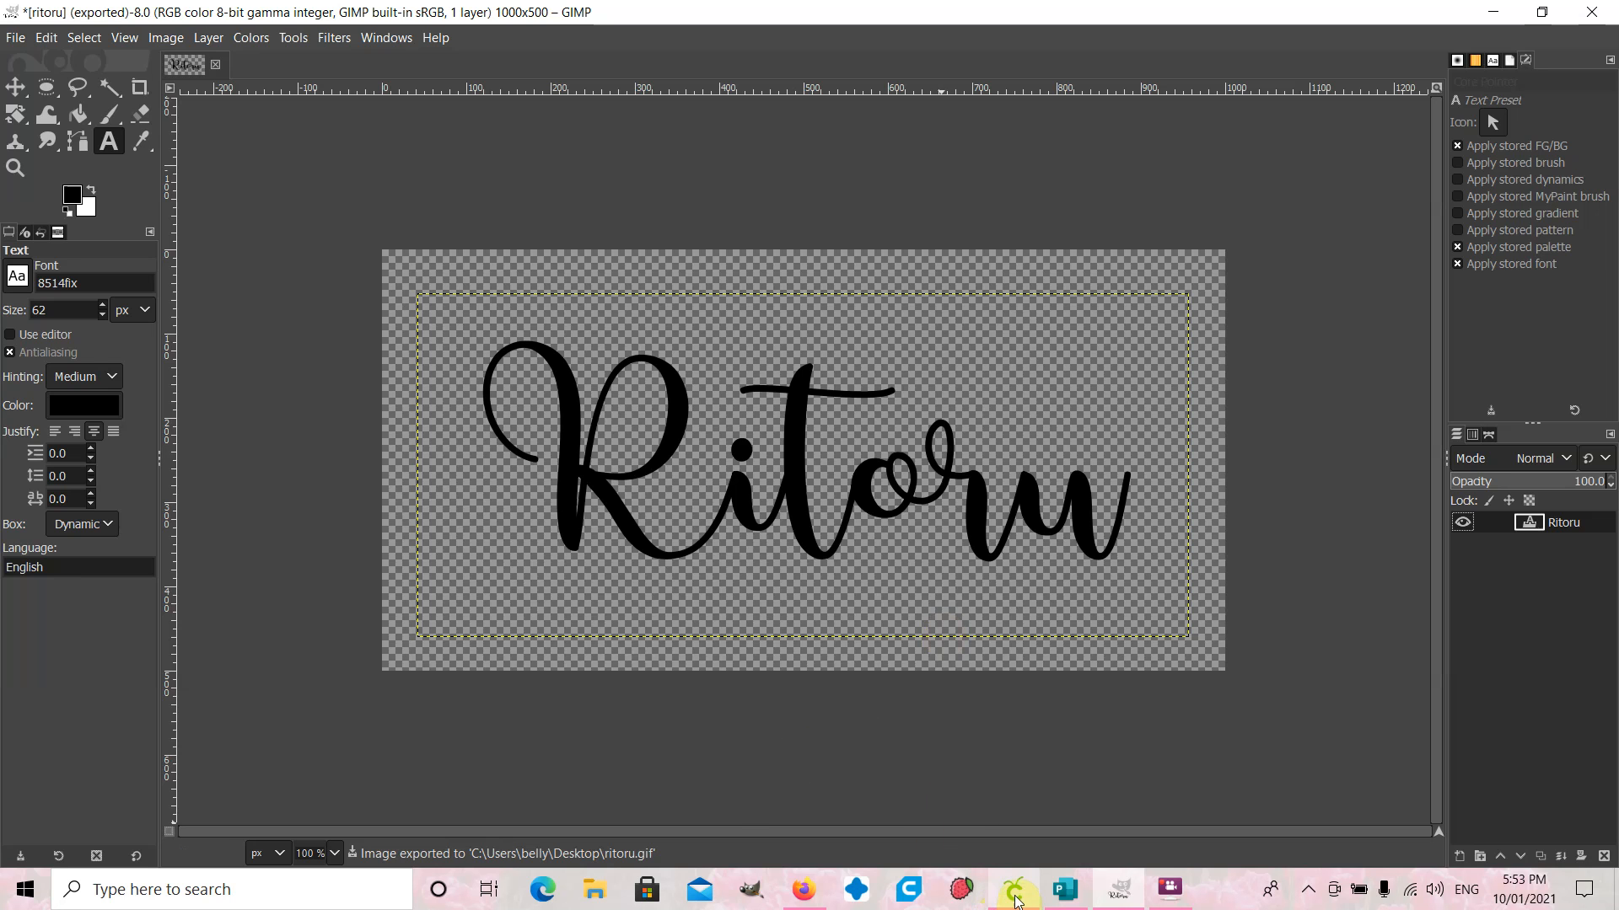
# - Switch to Cricut Design Space and upload the ritoru GIF file from the Desktop as an image
pyautogui.click(1014, 889)
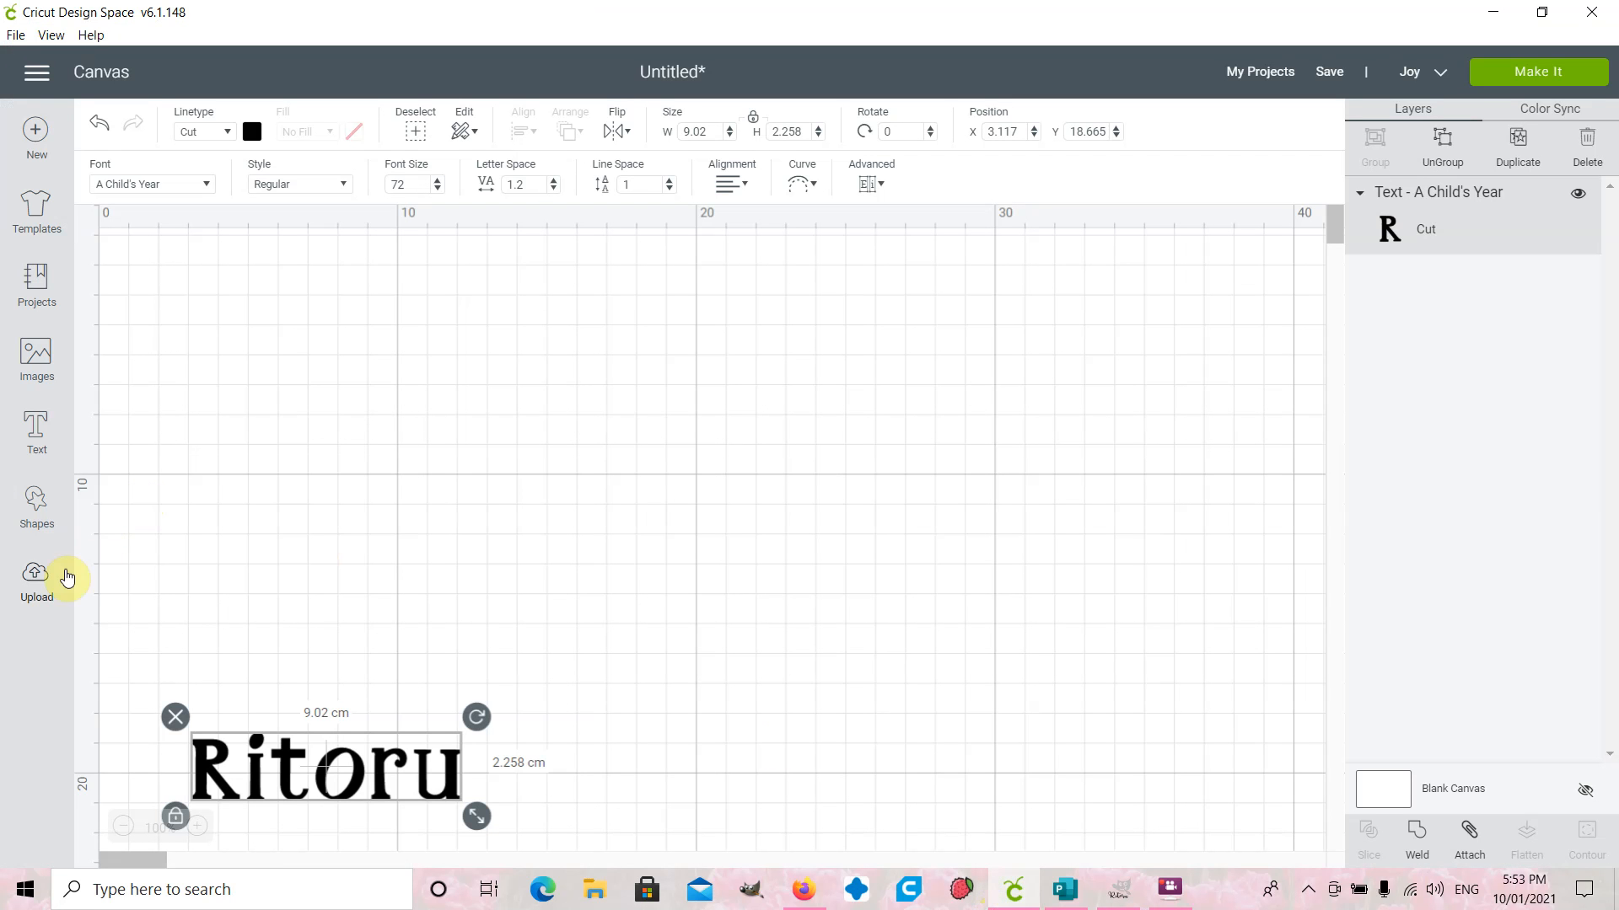
pyautogui.click(38, 580)
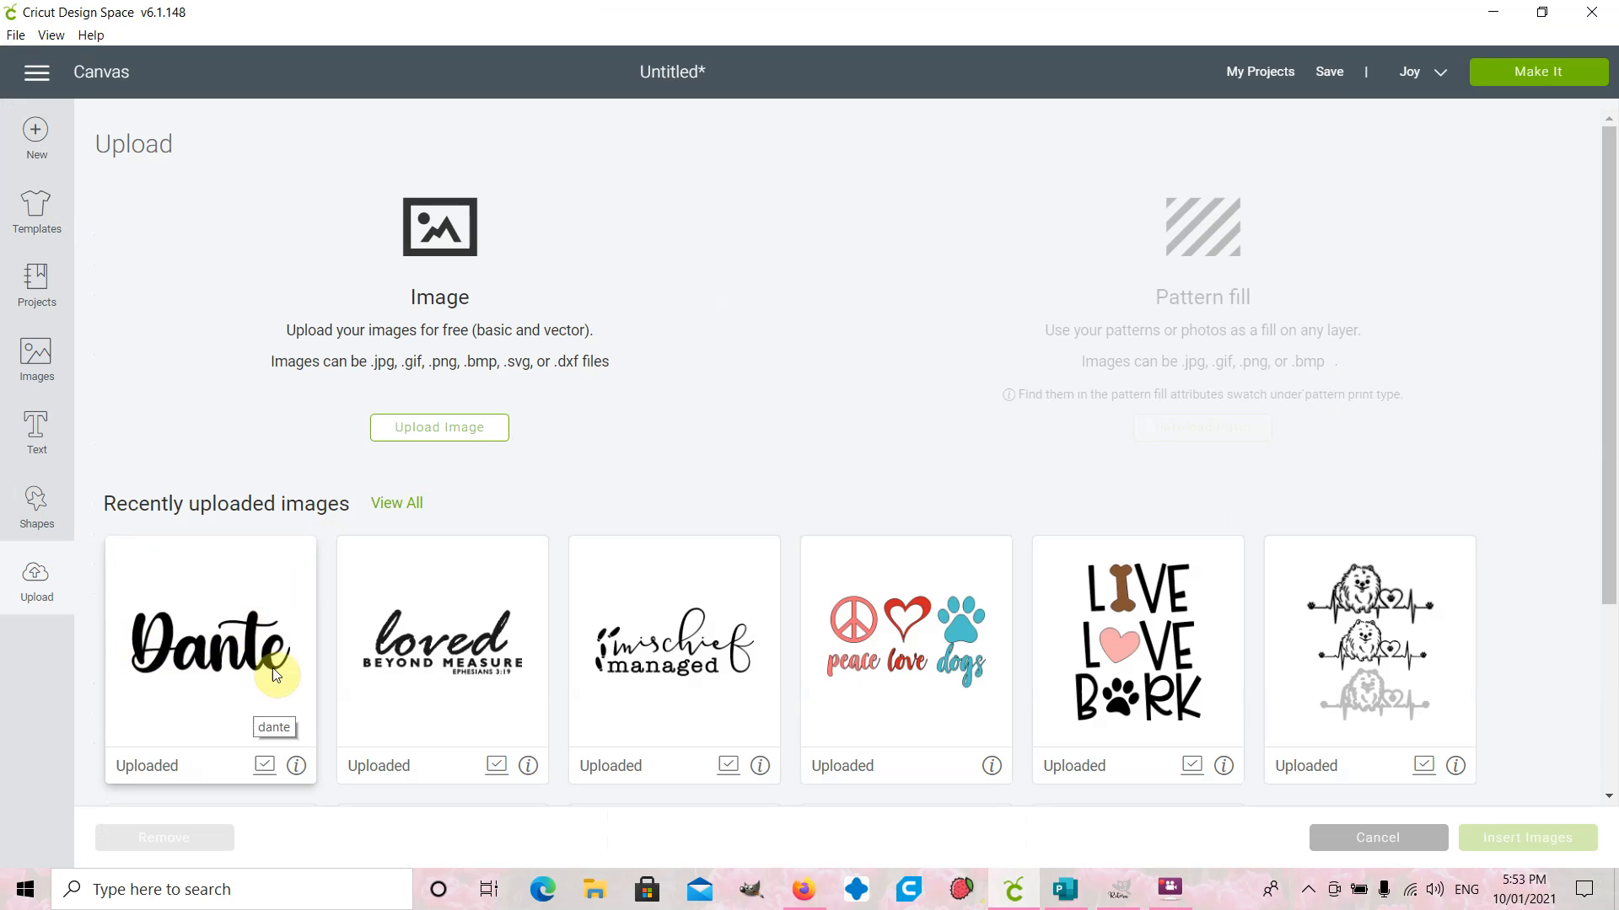
pyautogui.click(432, 432)
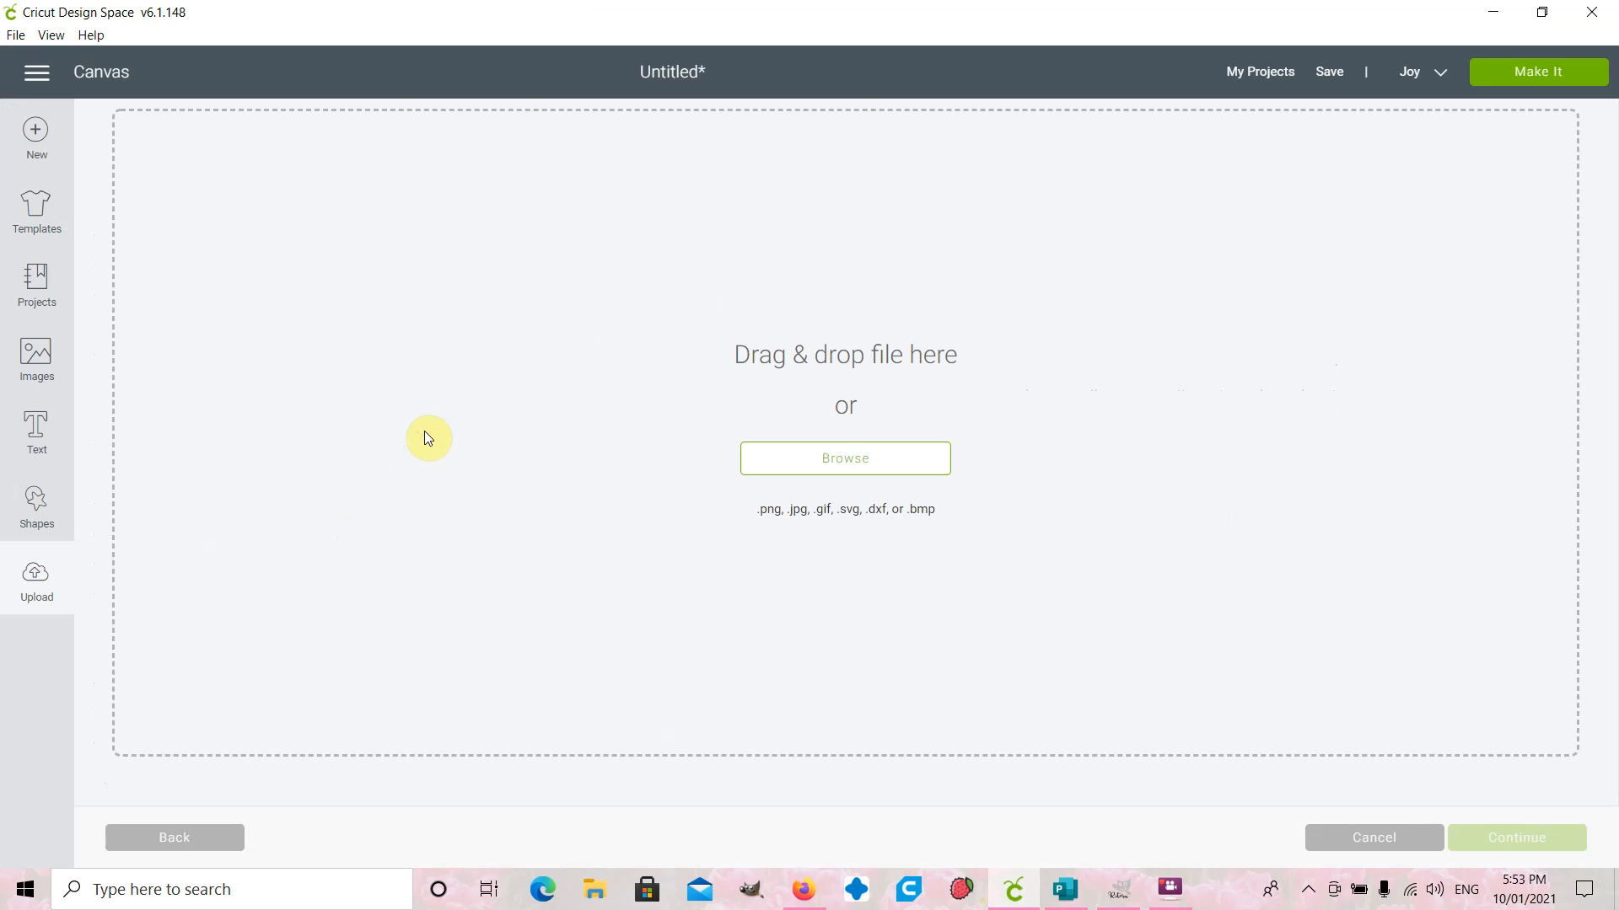
pyautogui.click(845, 457)
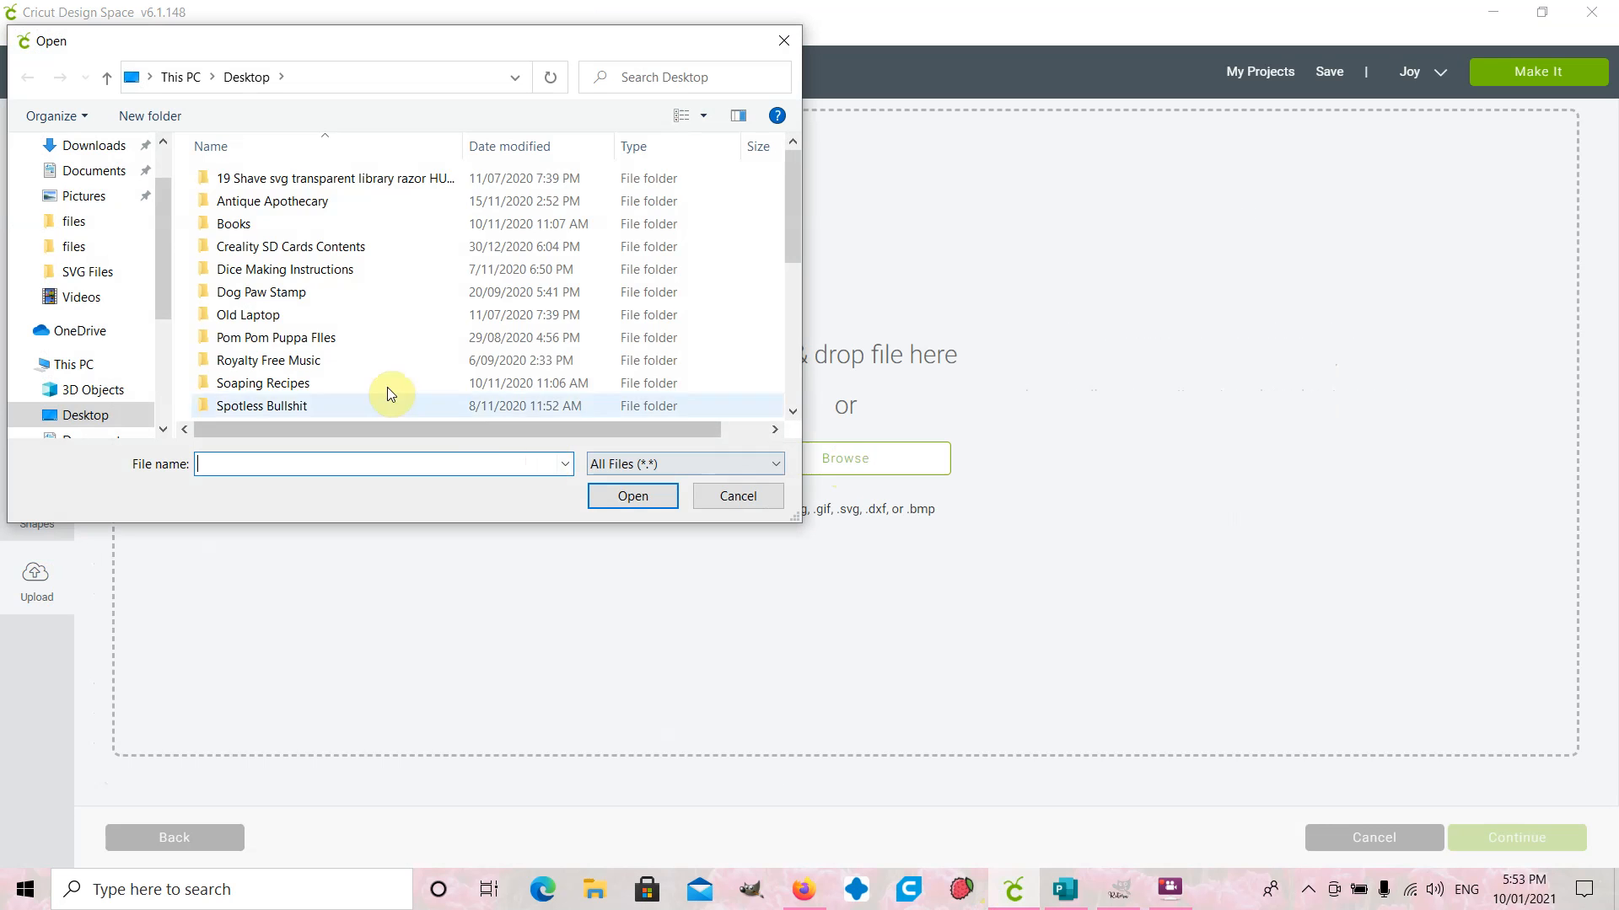
pyautogui.scroll(-5, 387, 383)
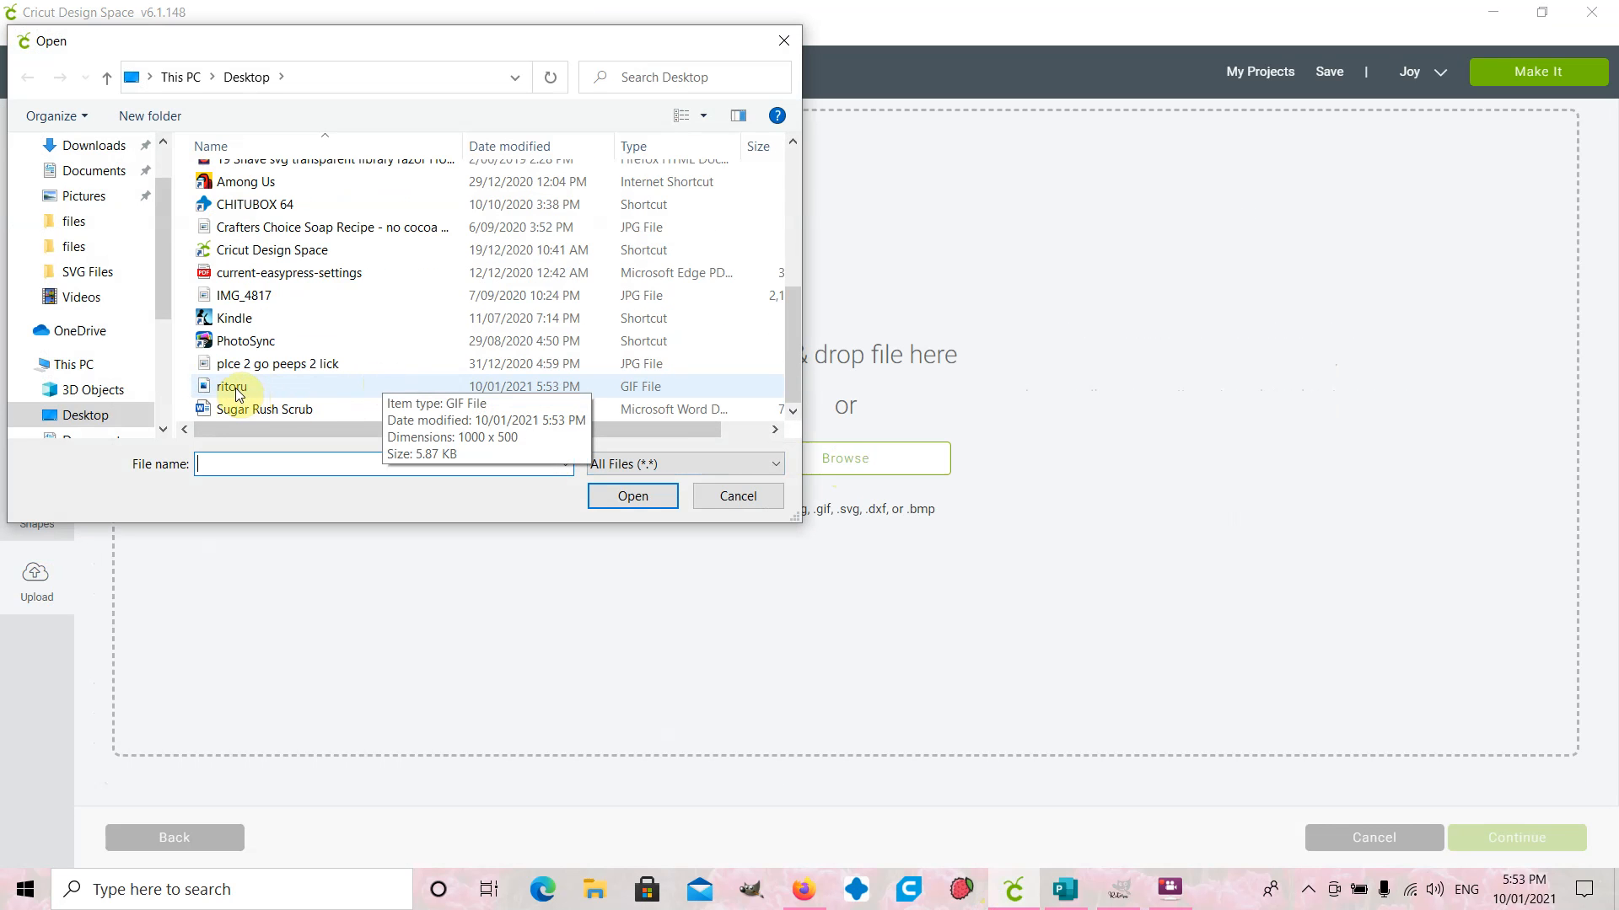
pyautogui.click(235, 387)
pyautogui.click(636, 504)
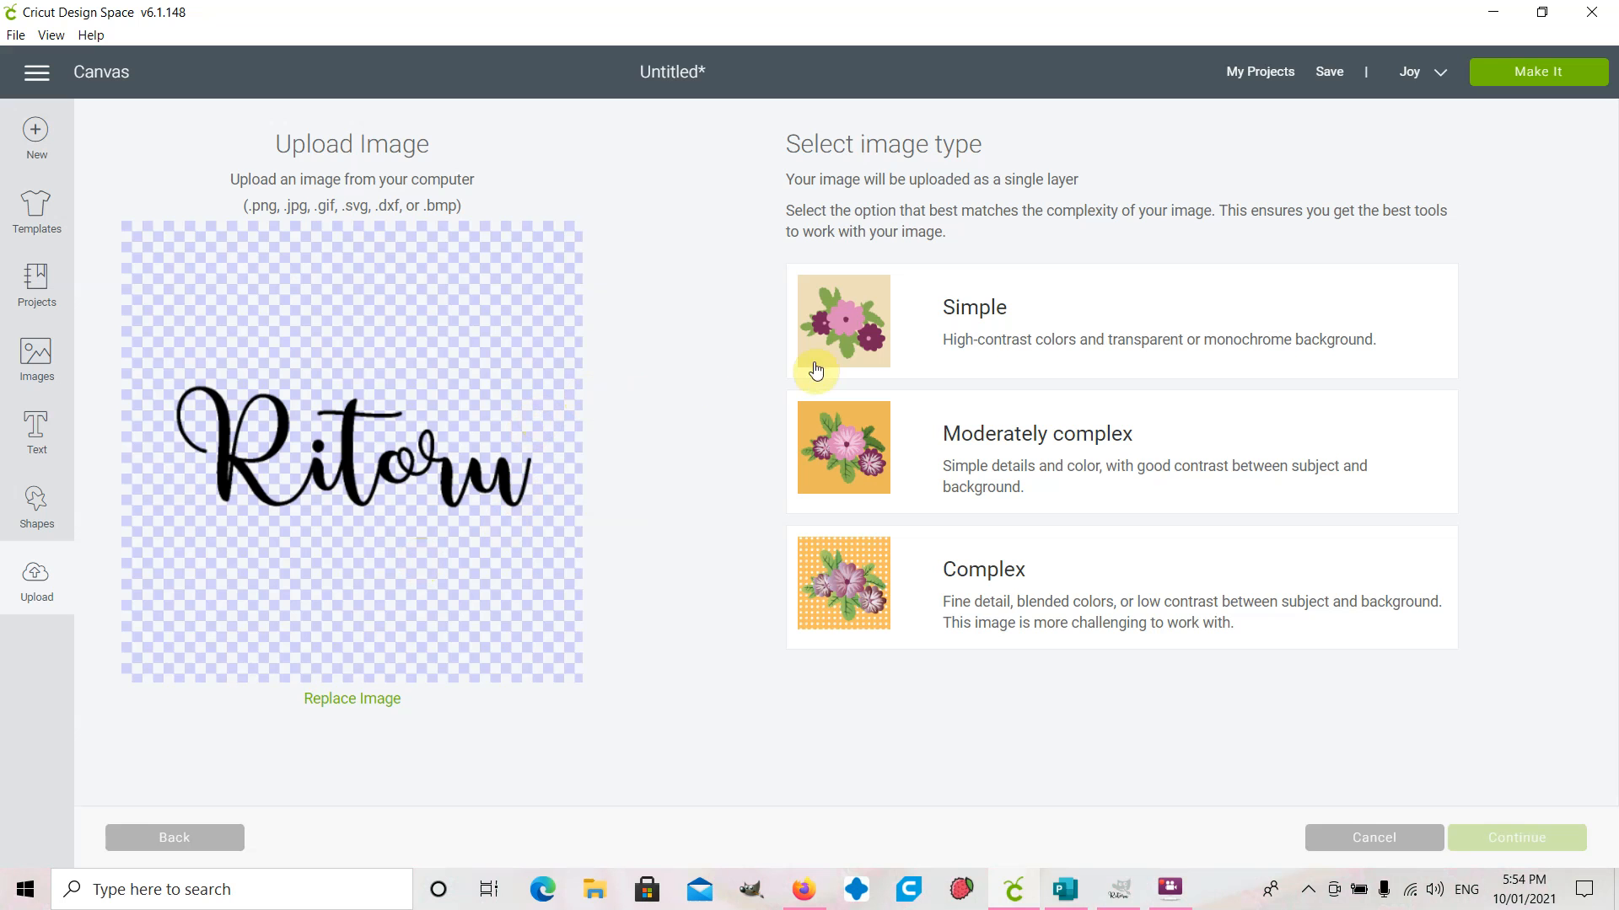
# - Set the image type to Simple, keep the artwork unerased, and save the upload as a Cut image named ritoru
pyautogui.click(849, 338)
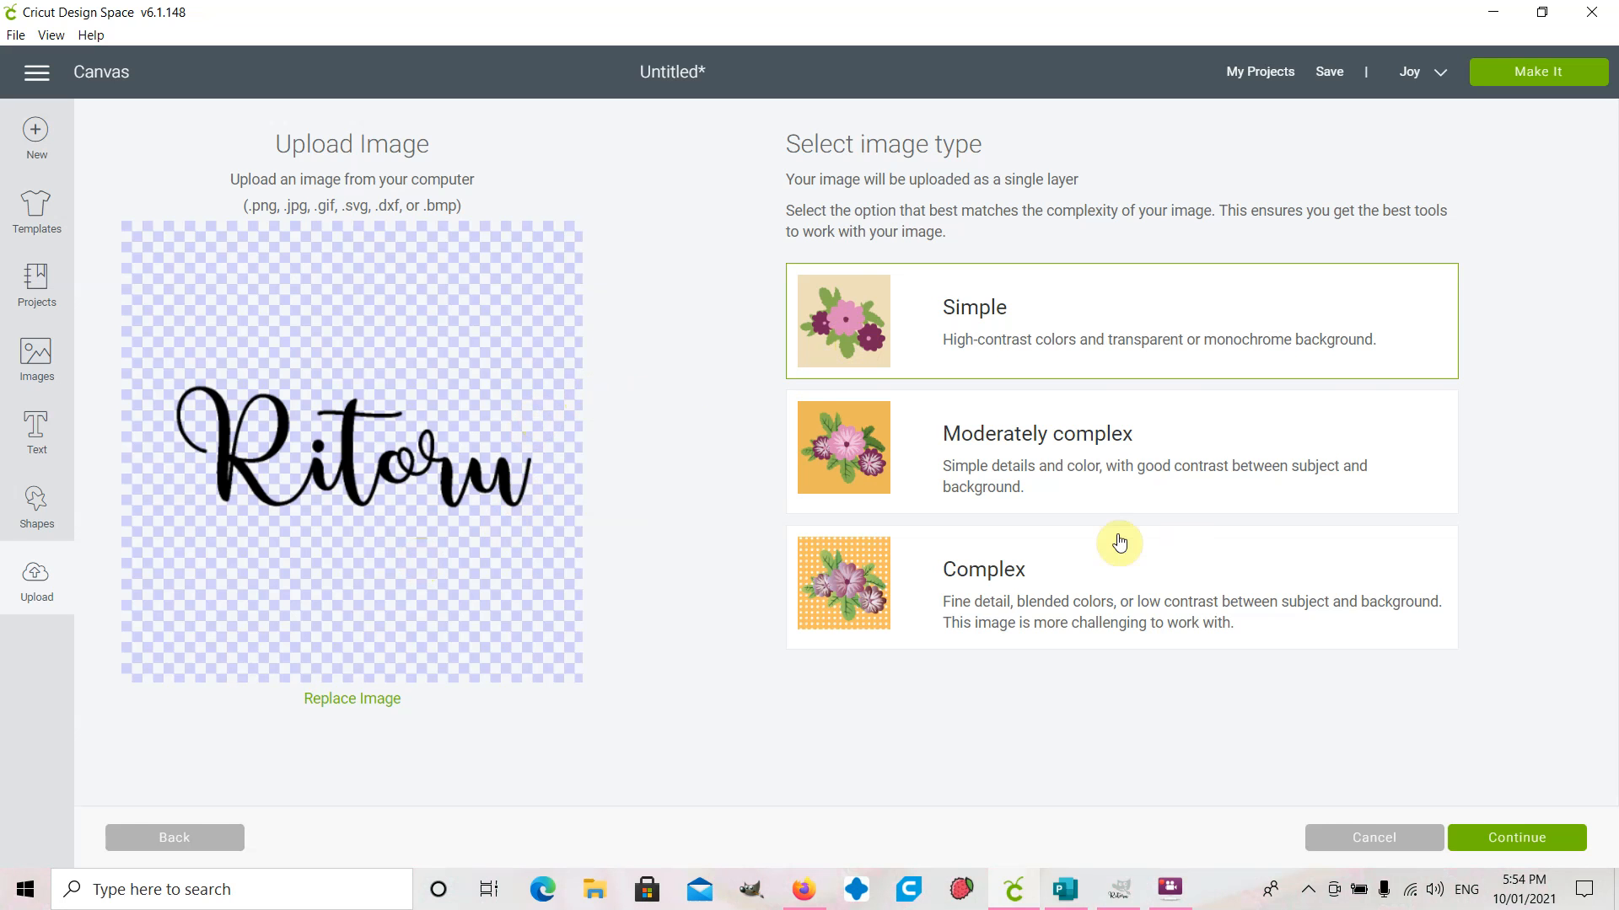
pyautogui.click(1517, 840)
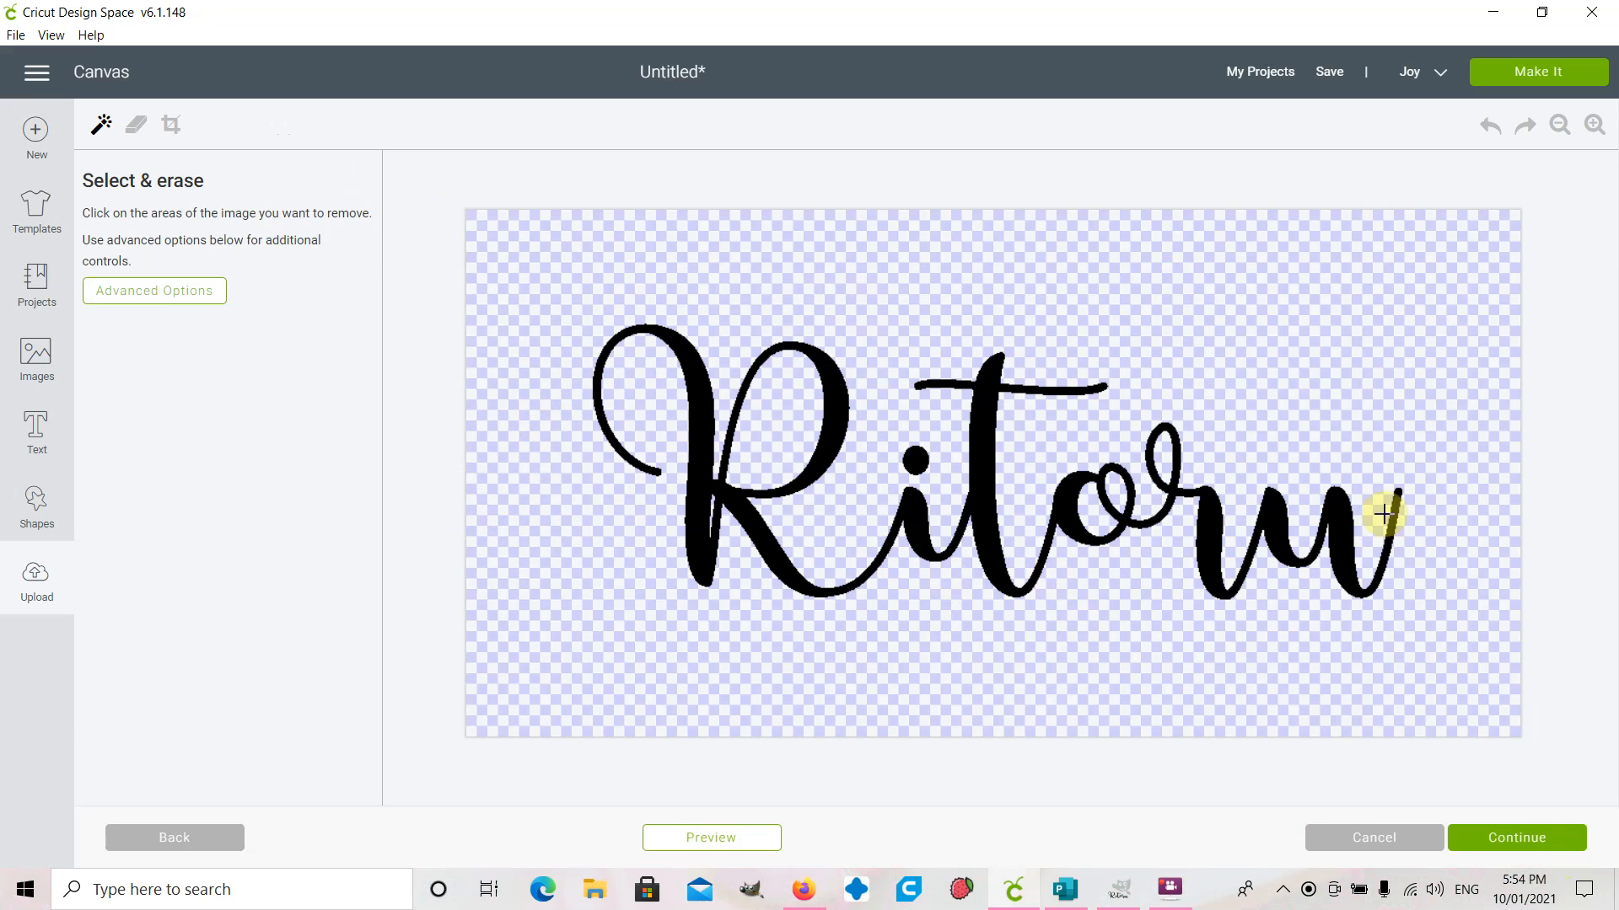
pyautogui.click(1497, 852)
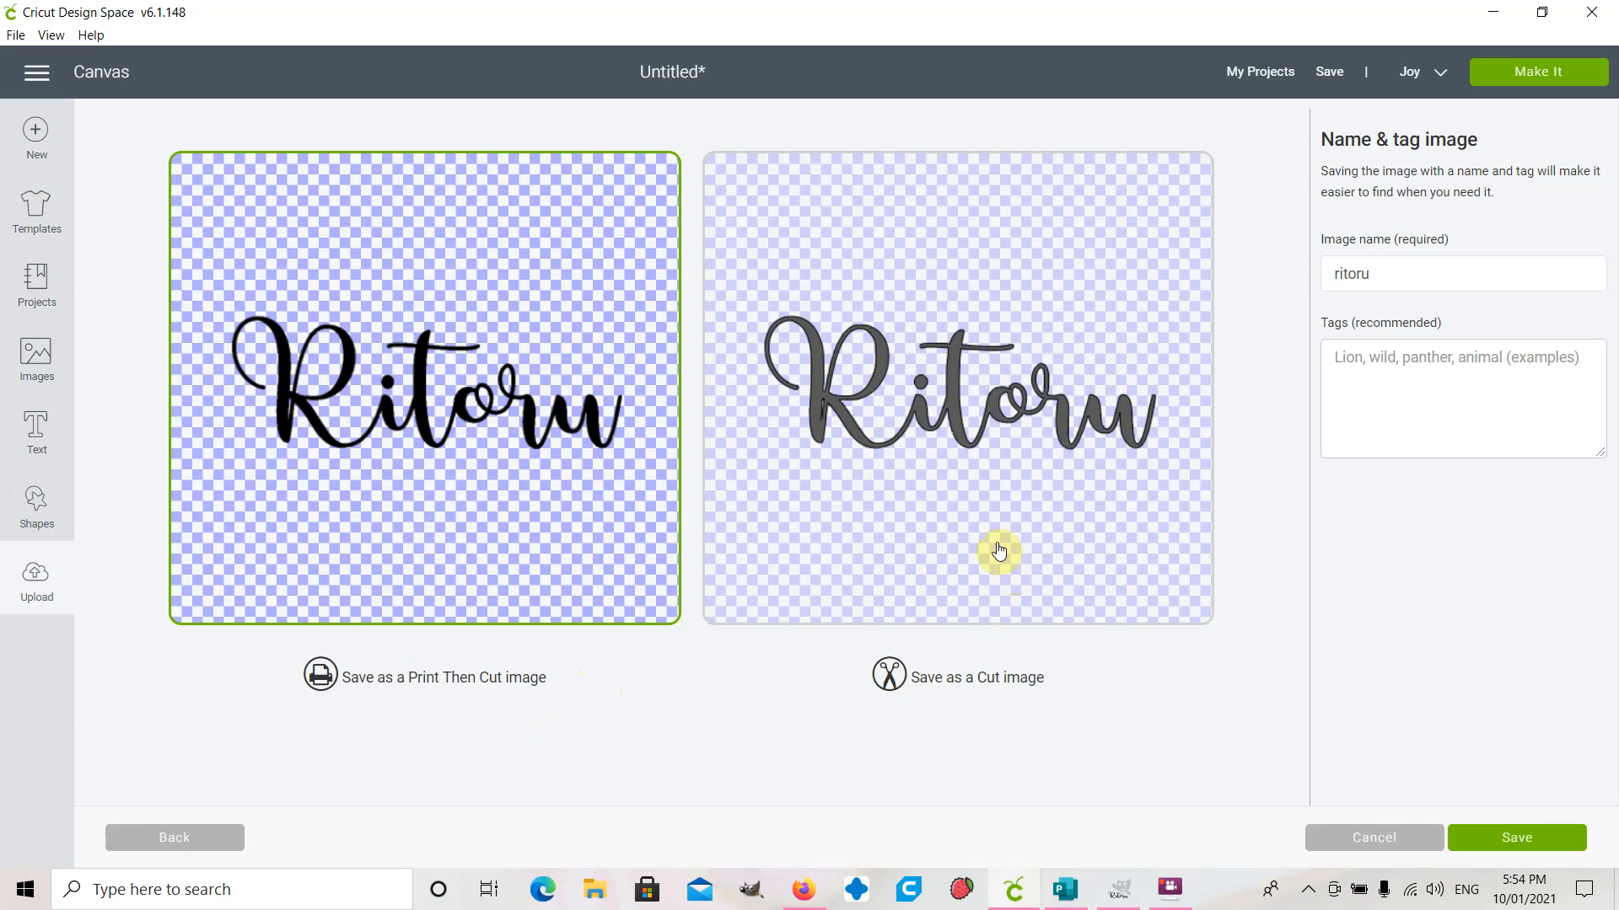
pyautogui.click(1016, 571)
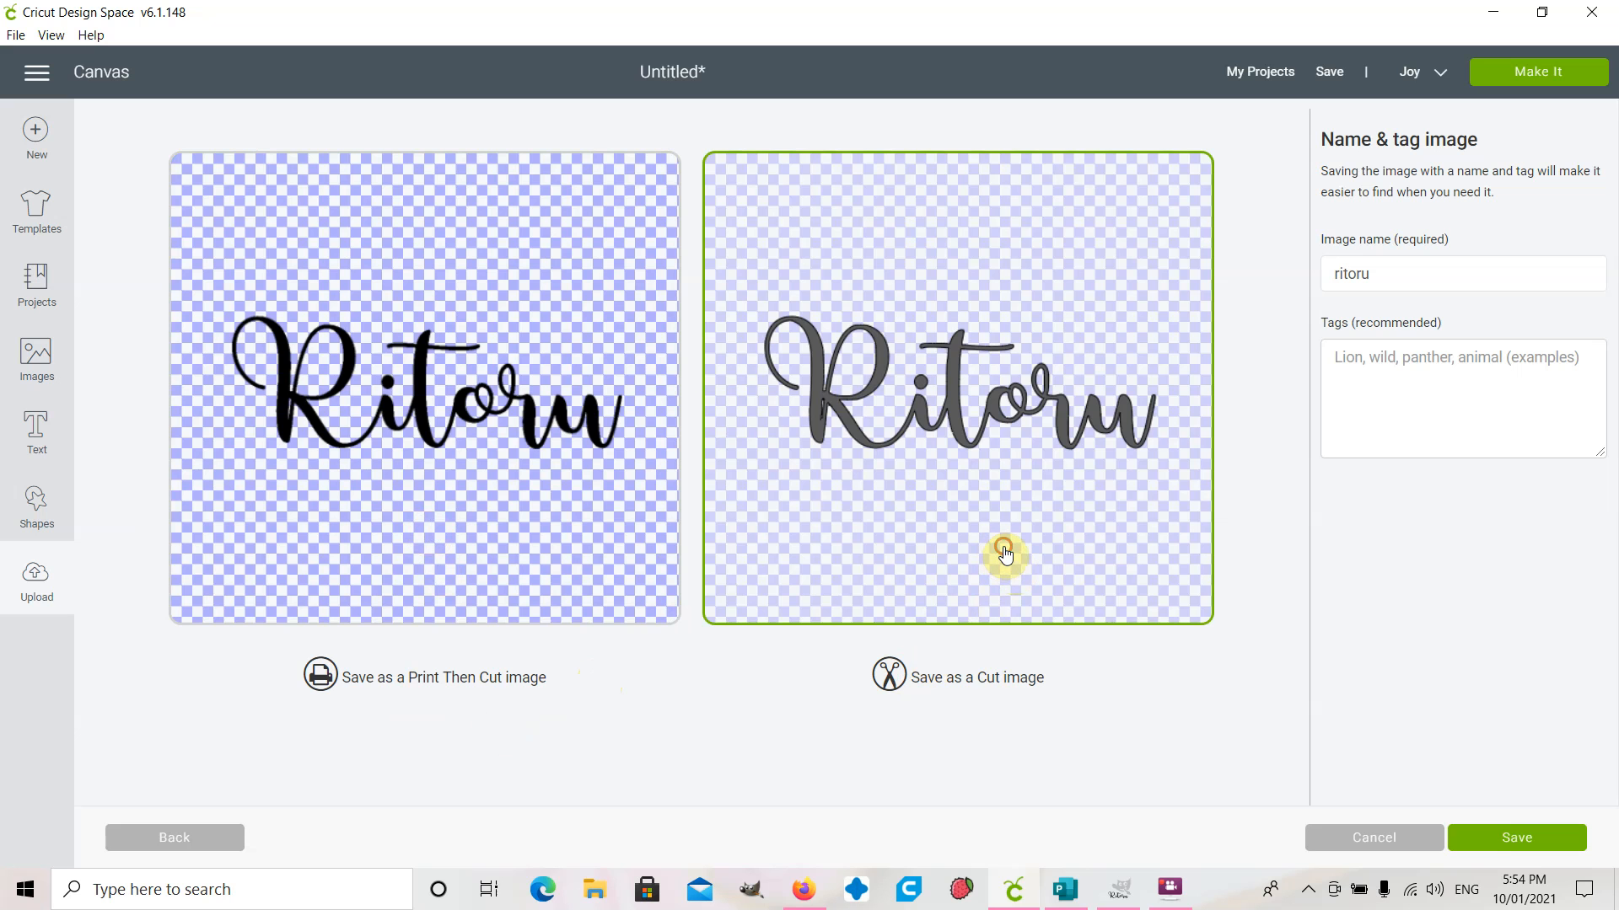
pyautogui.click(1502, 843)
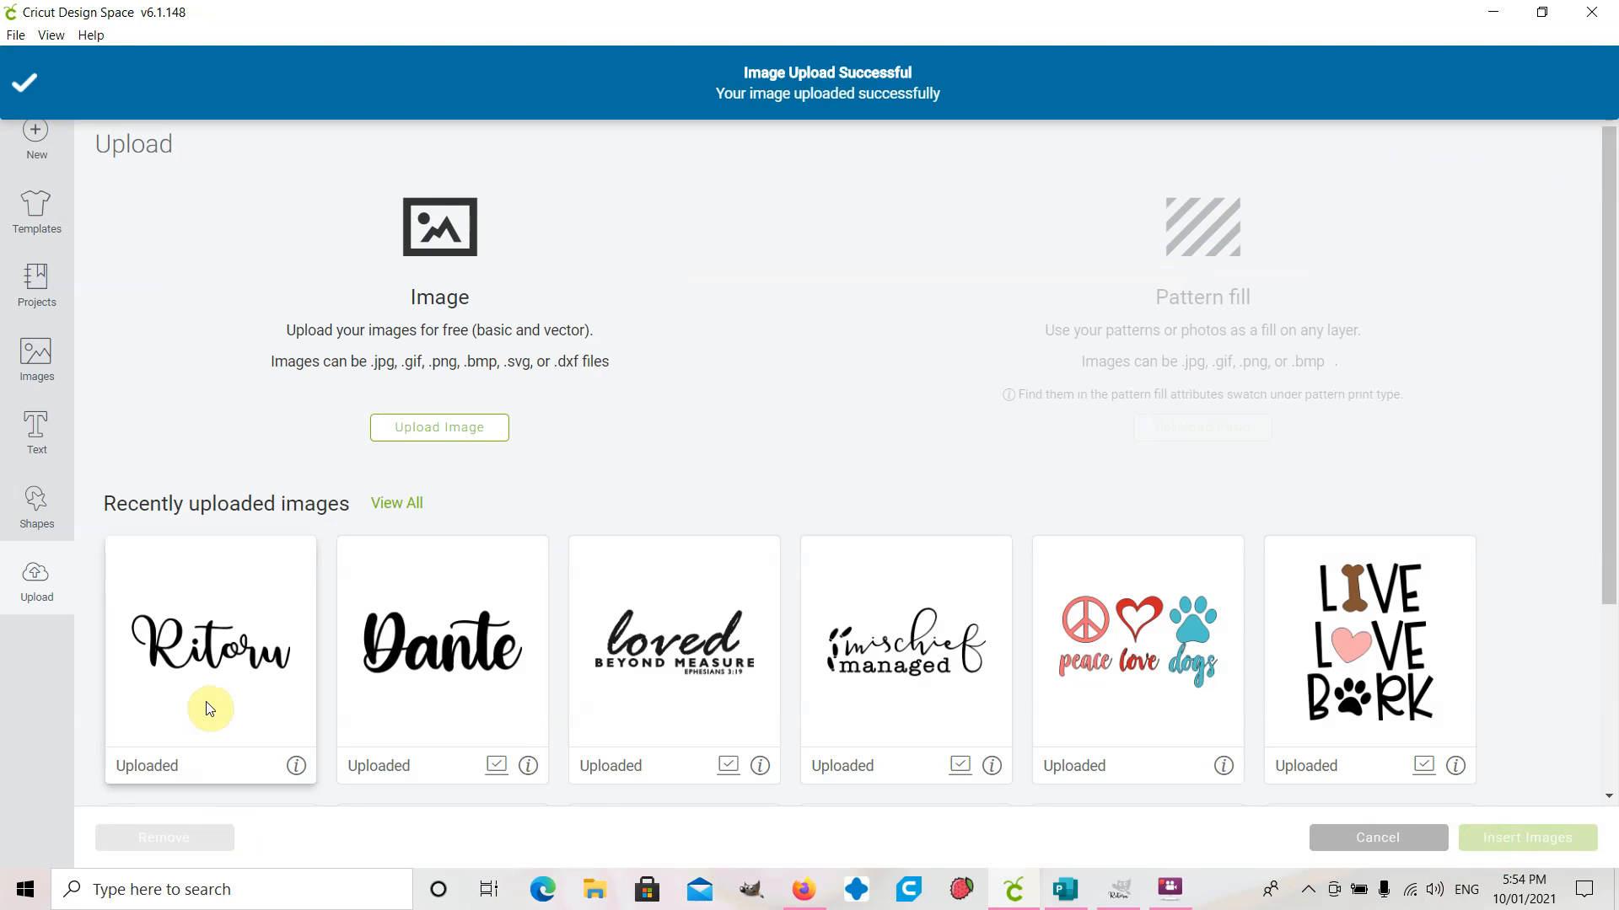
# - Insert the uploaded script Ritoru image onto the canvas and shrink it to about 9.5 by 3.2 cm
pyautogui.click(194, 644)
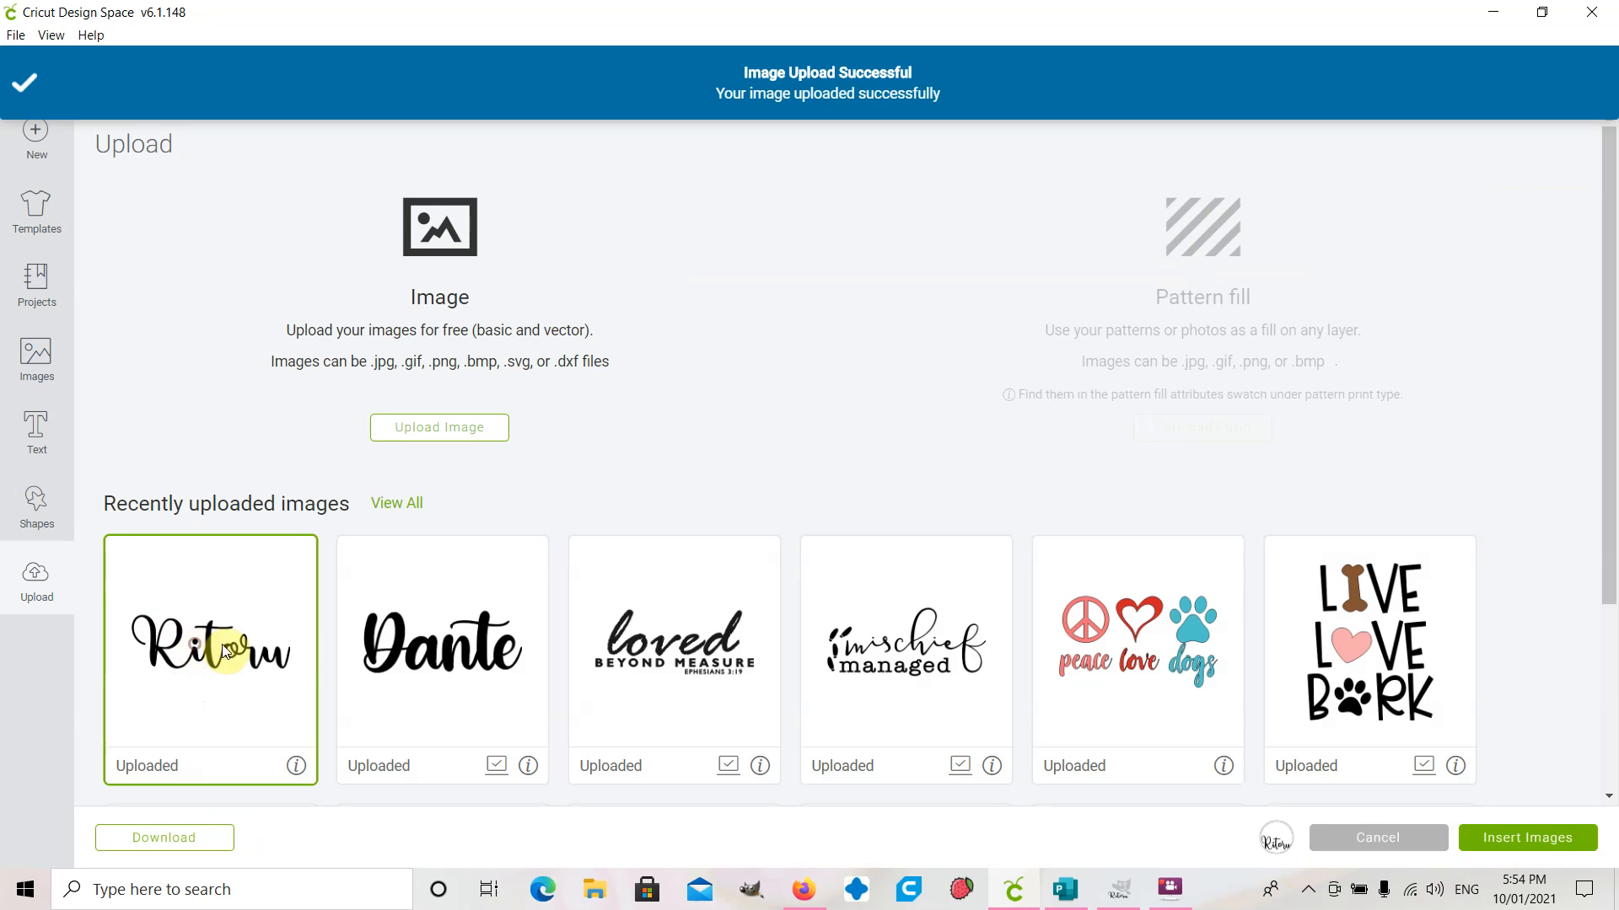
pyautogui.click(1527, 840)
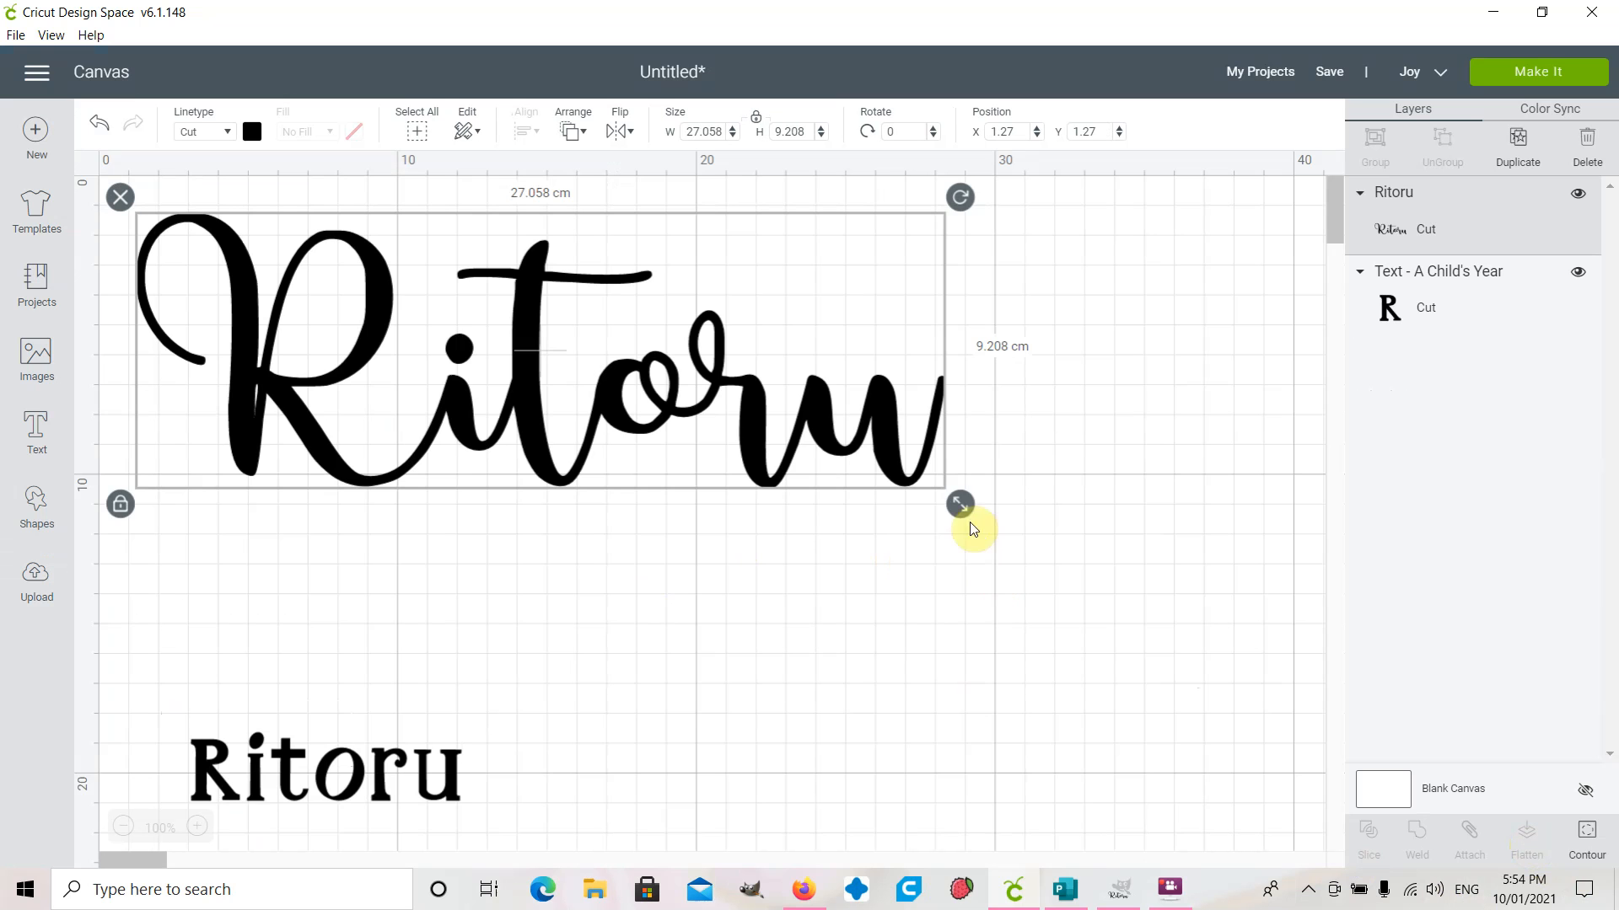
pyautogui.moveTo(959, 505); pyautogui.dragTo(521, 523)
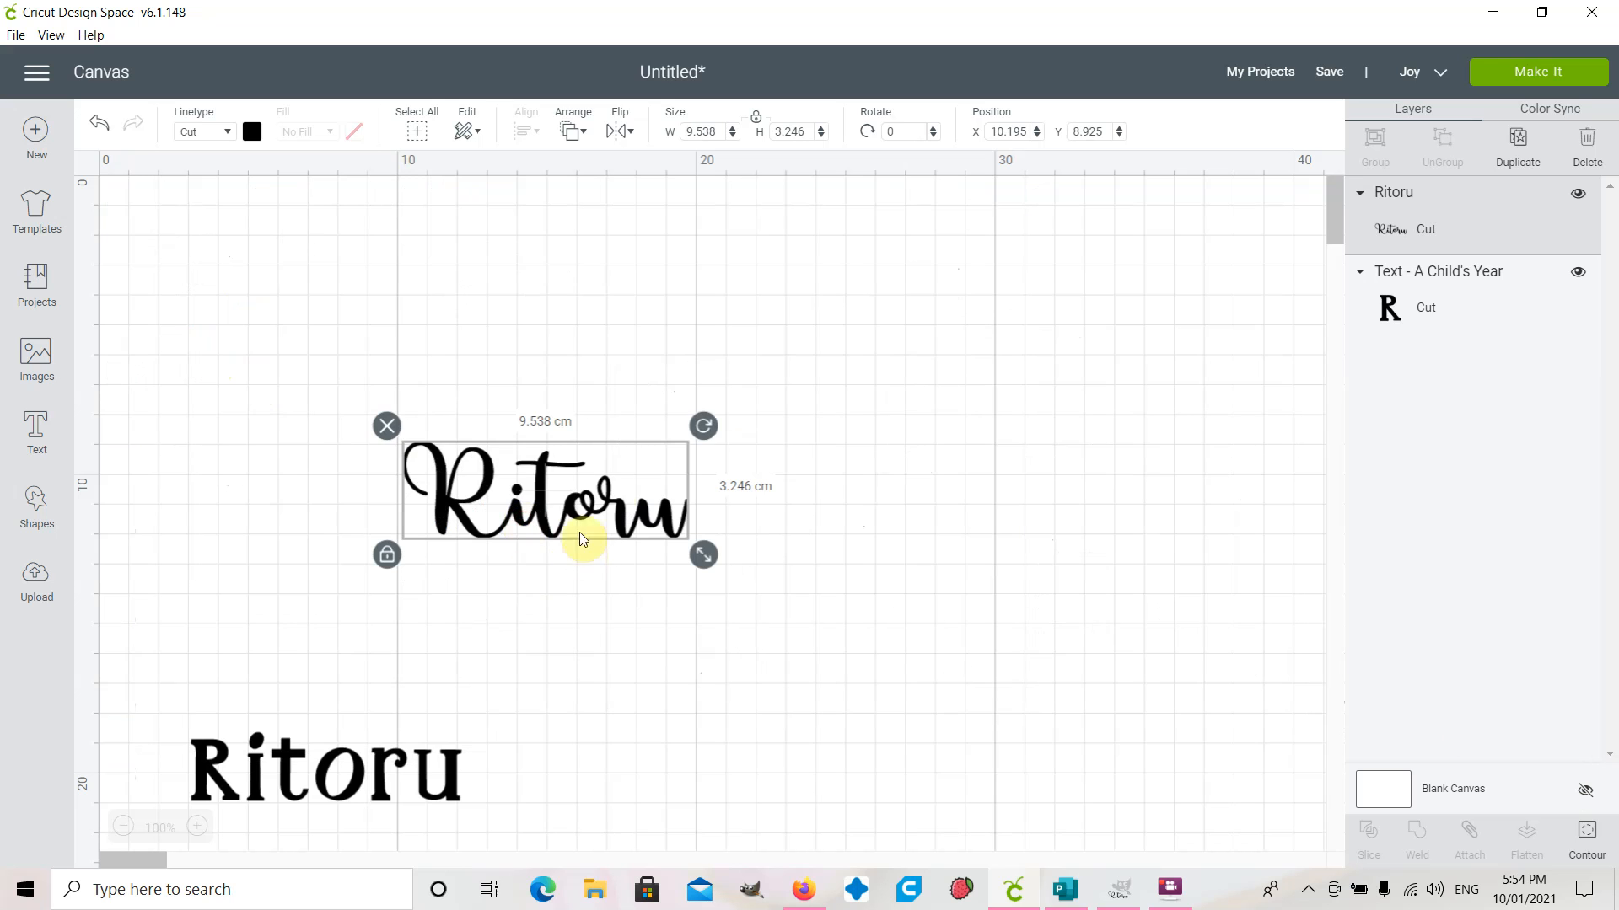
# - Rotate the script Ritoru image to 270 degrees in the canvas's upper-left corner and enlarge it to about 5.8 by 17 cm
pyautogui.moveTo(699, 428); pyautogui.dragTo(491, 277)
pyautogui.moveTo(575, 494); pyautogui.dragTo(204, 352)
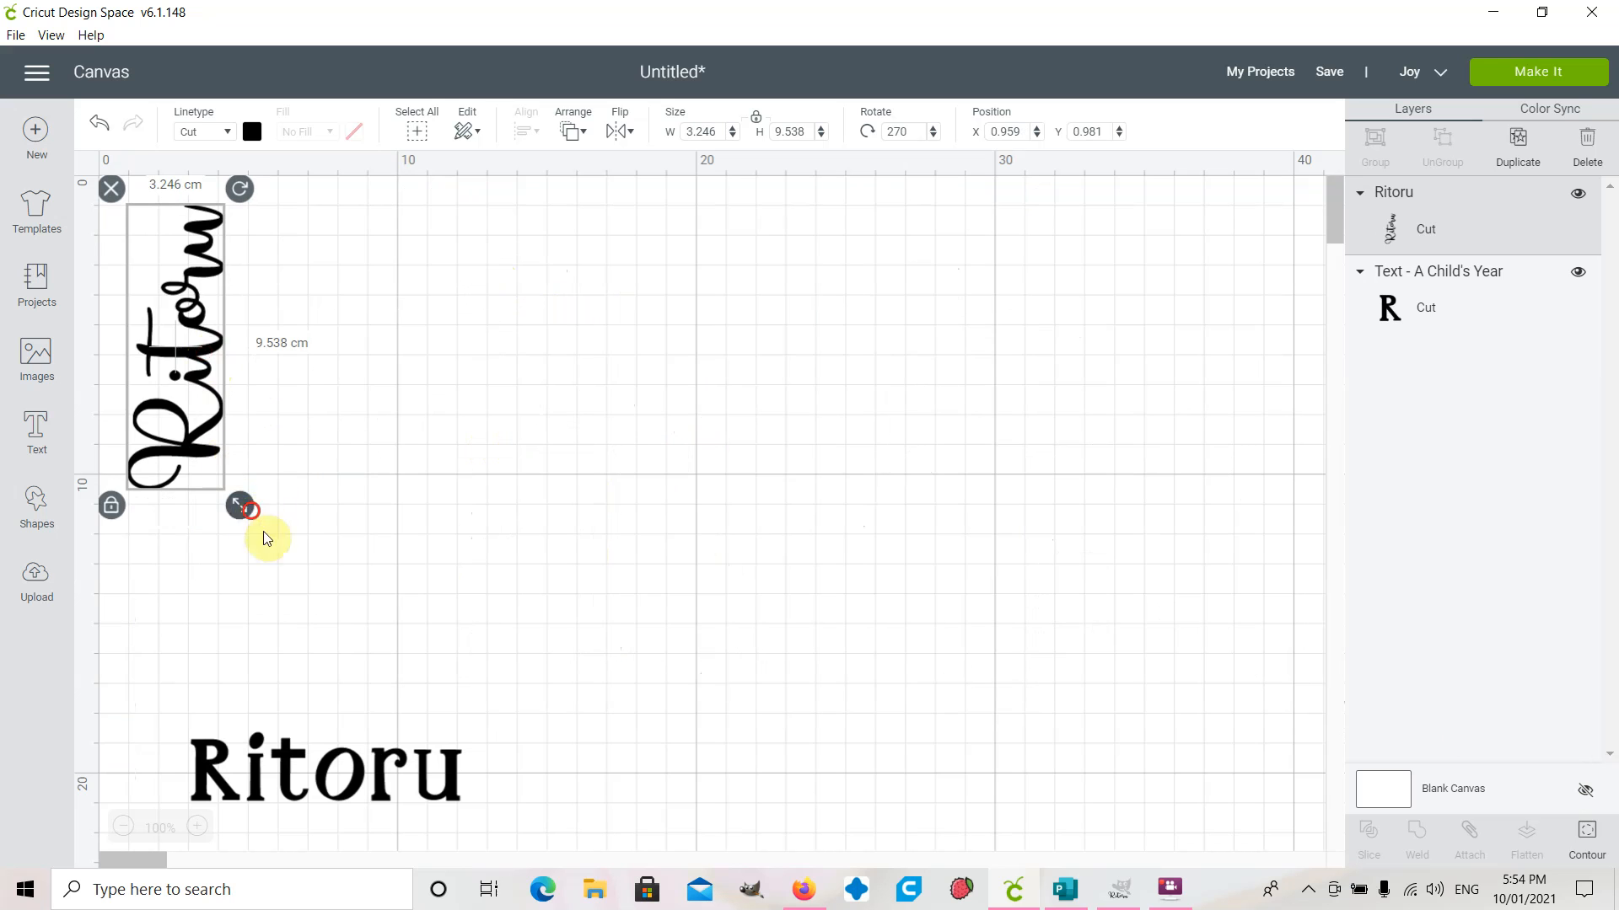
pyautogui.moveTo(243, 507); pyautogui.dragTo(329, 574)
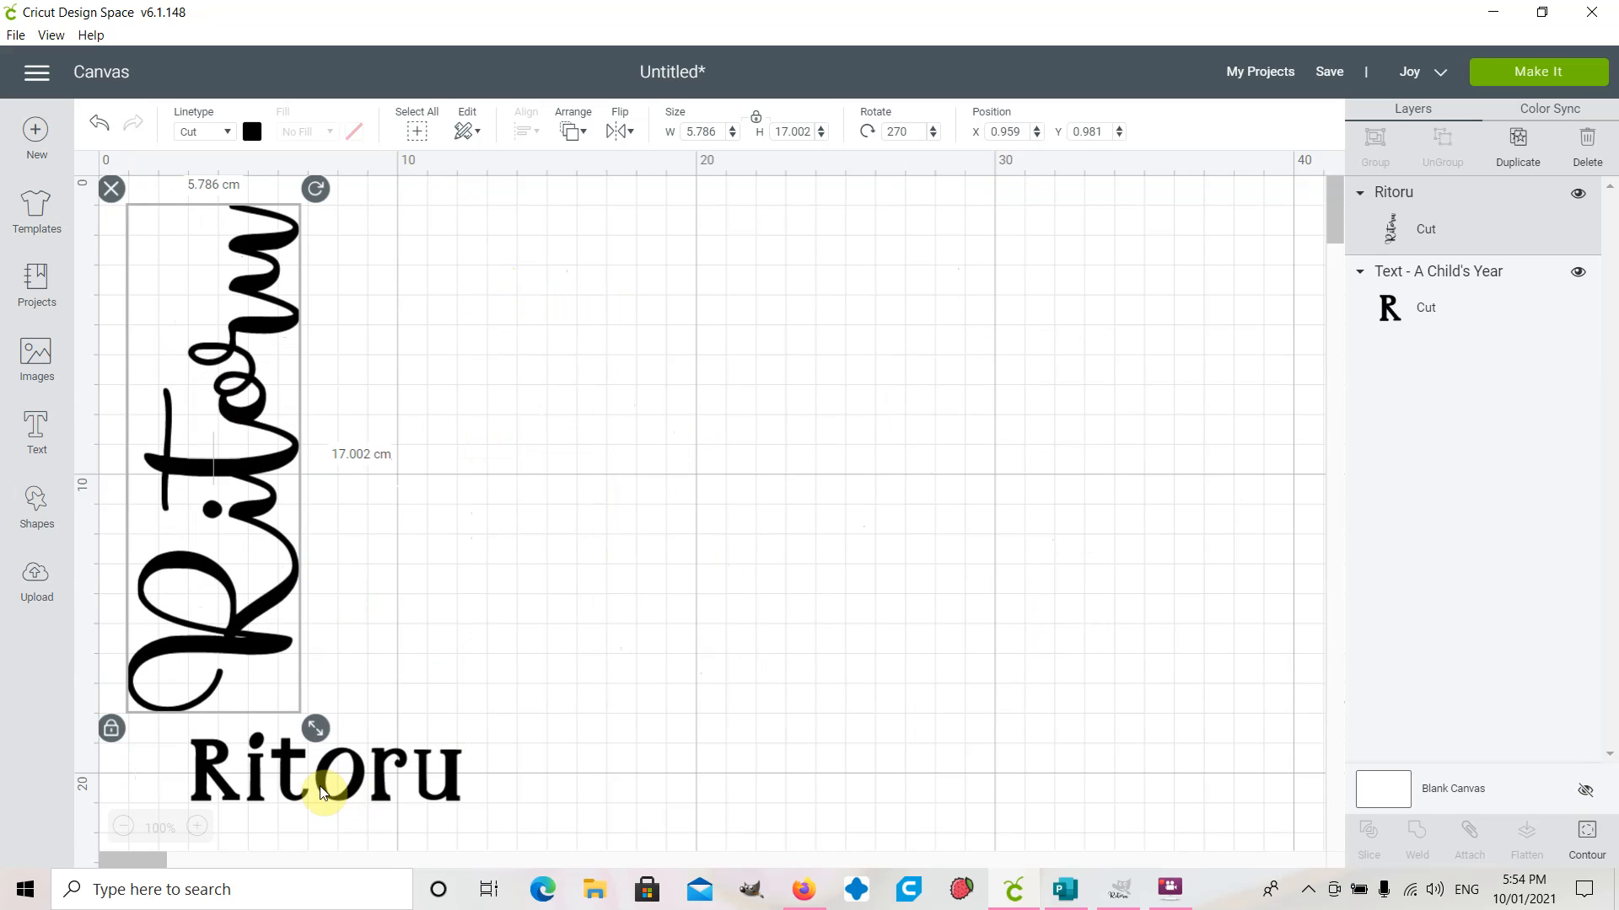
# - Move the A Child's Year Ritoru text to the right of the vertical script image, at about X 14.5, Y 9 cm
pyautogui.moveTo(364, 789); pyautogui.dragTo(771, 604)
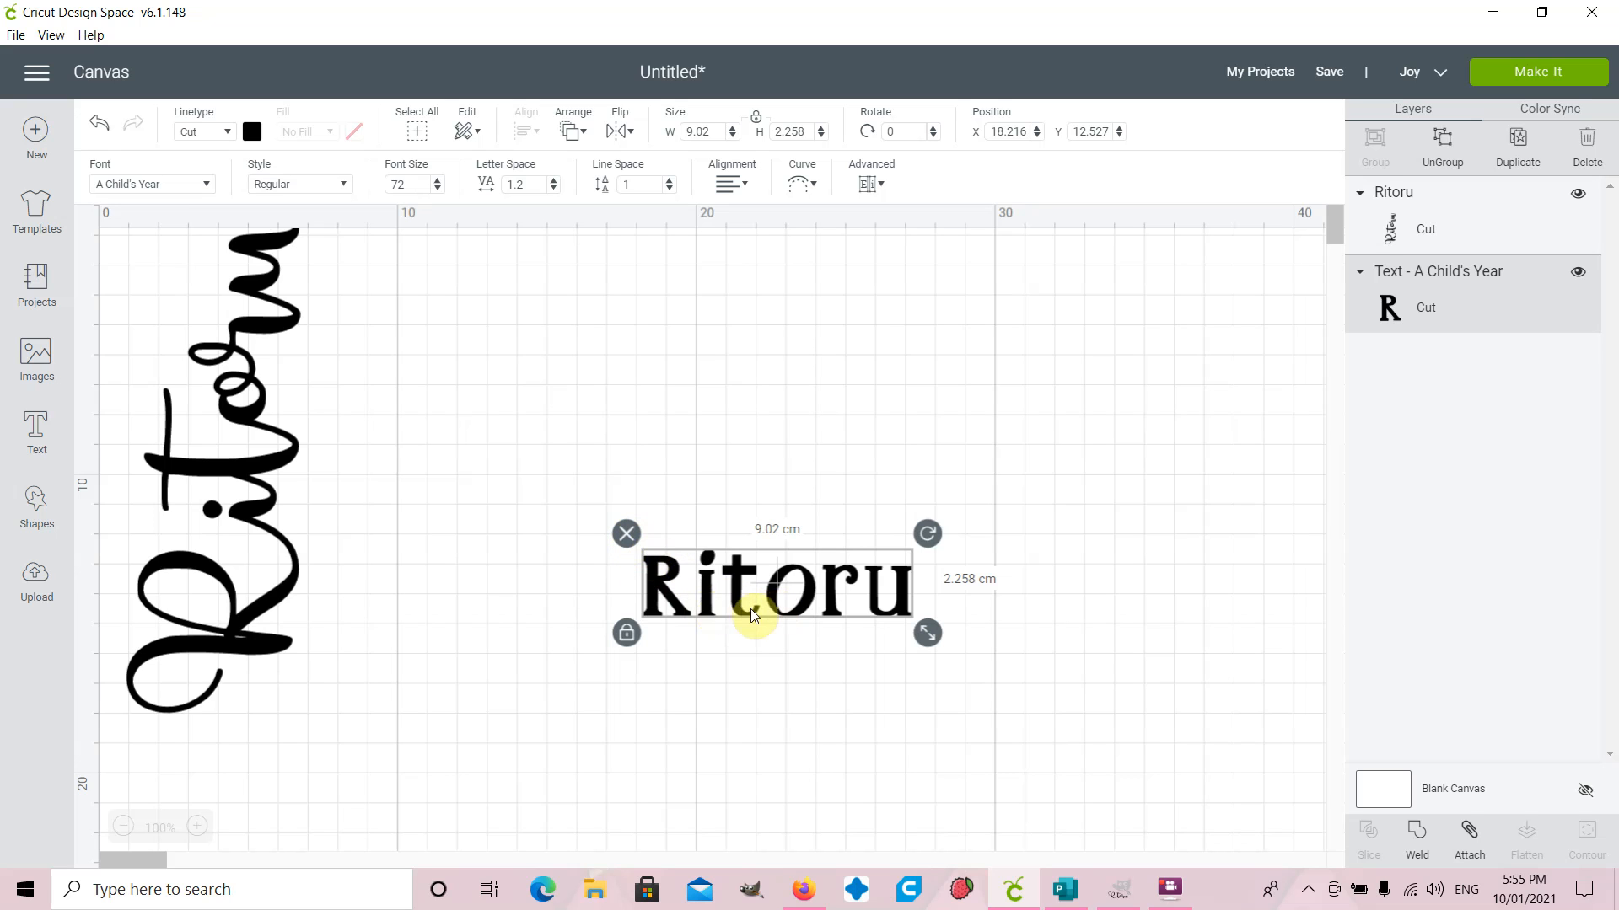
pyautogui.moveTo(731, 583); pyautogui.dragTo(626, 482)
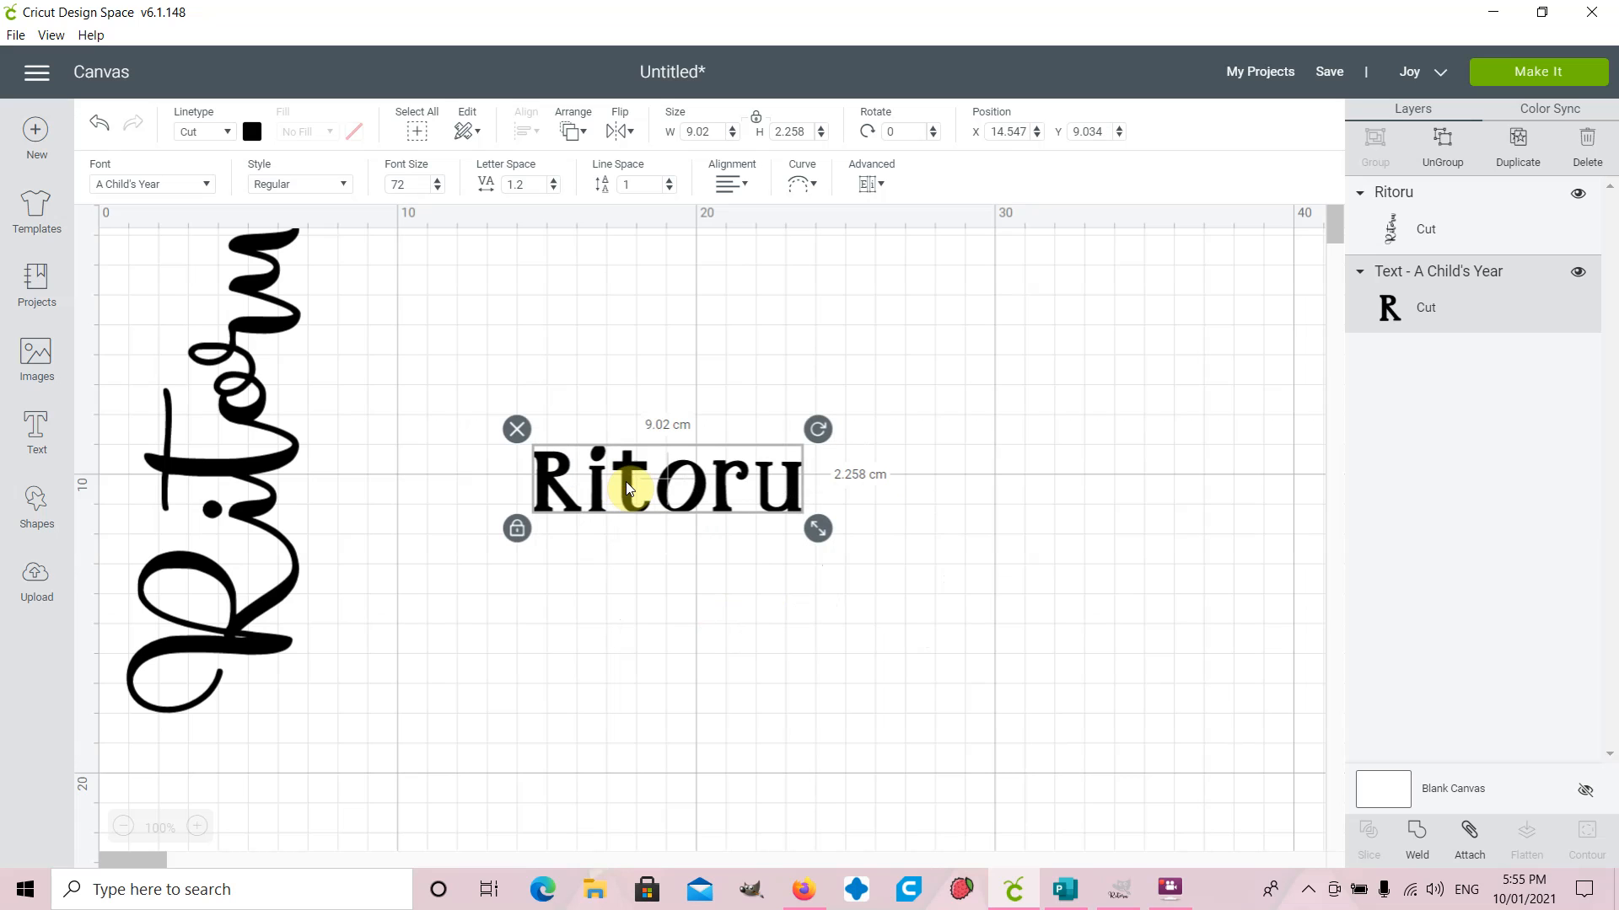